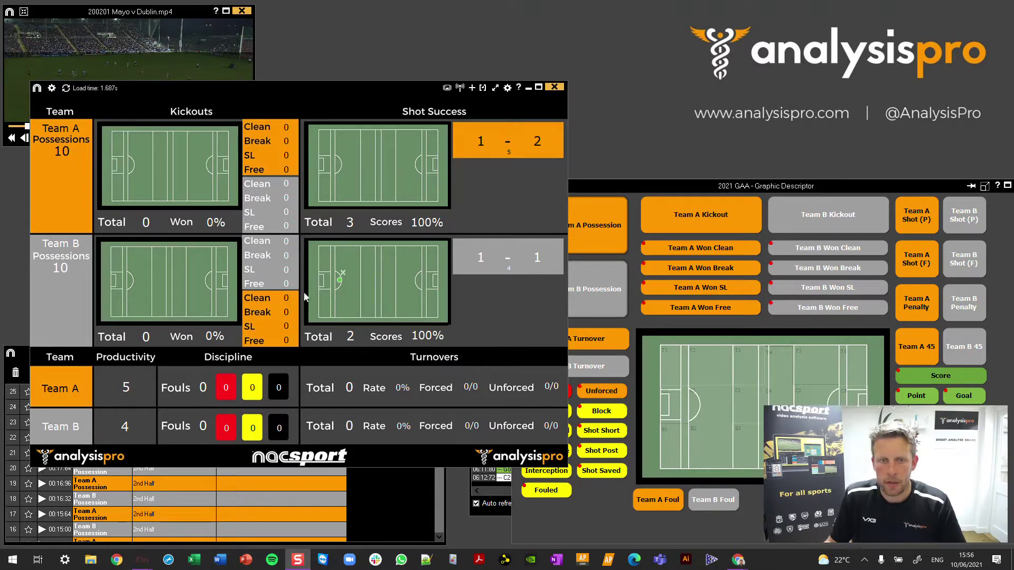
- Step through slides 2, 3 and 4 of the Productivity in Gaelic football presentation, then minimize Chrome
mouse_move(738, 563)
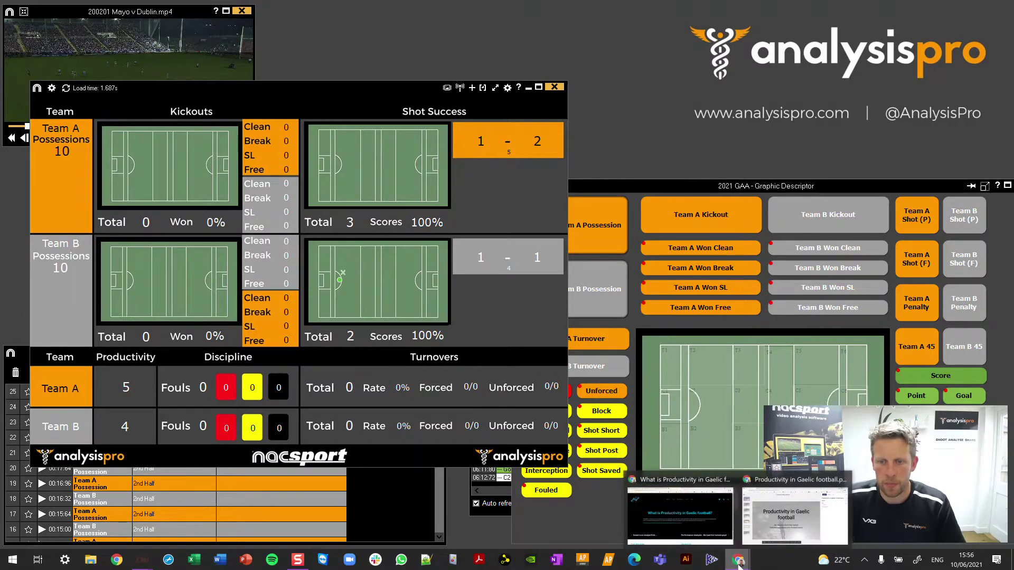
click(775, 510)
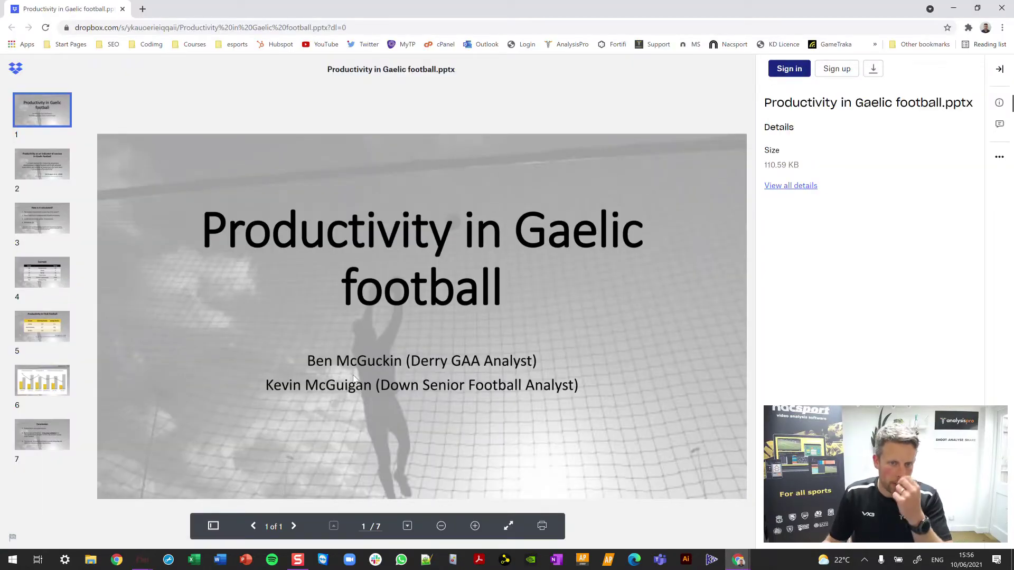
click(42, 185)
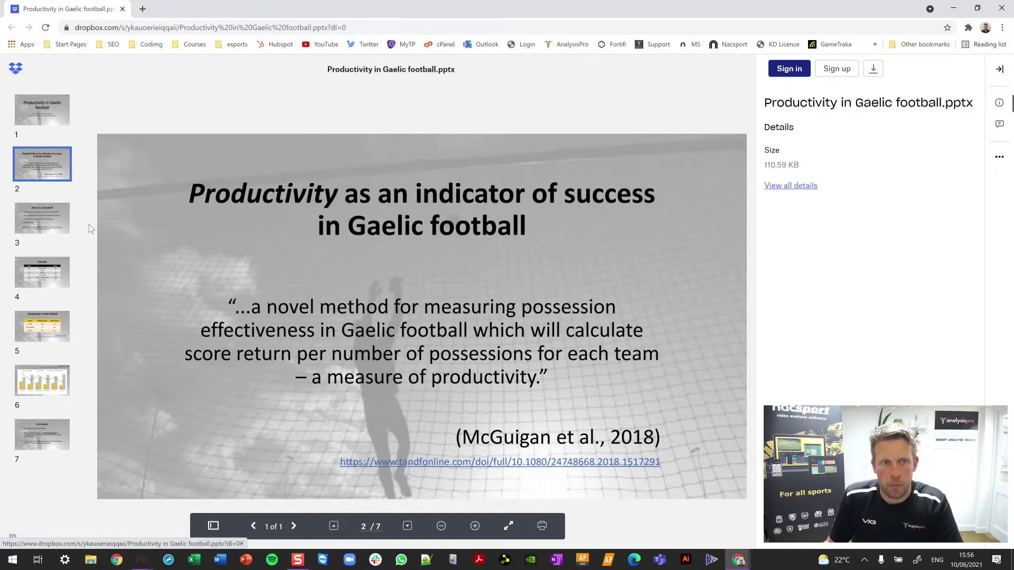
click(50, 222)
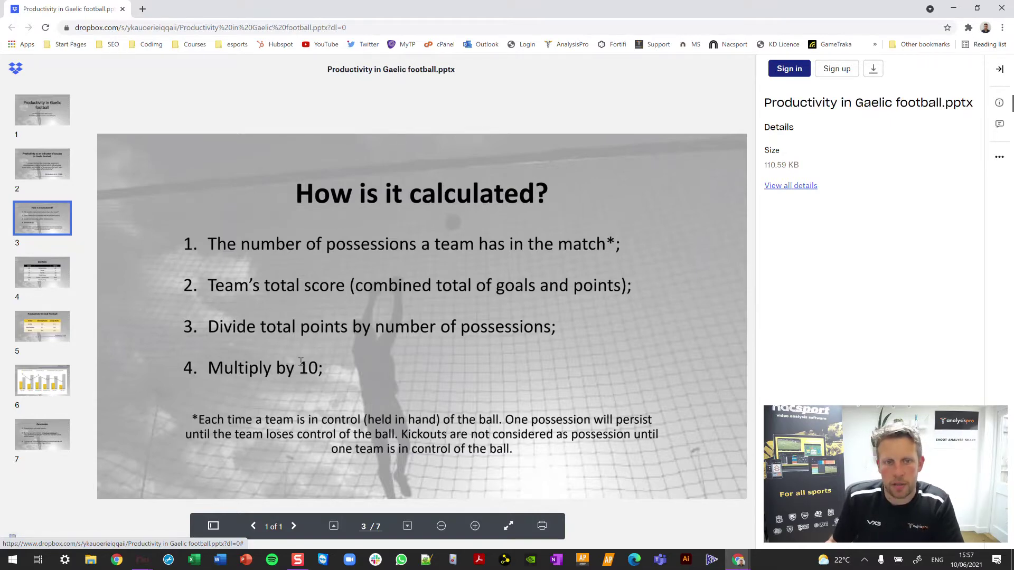
click(53, 285)
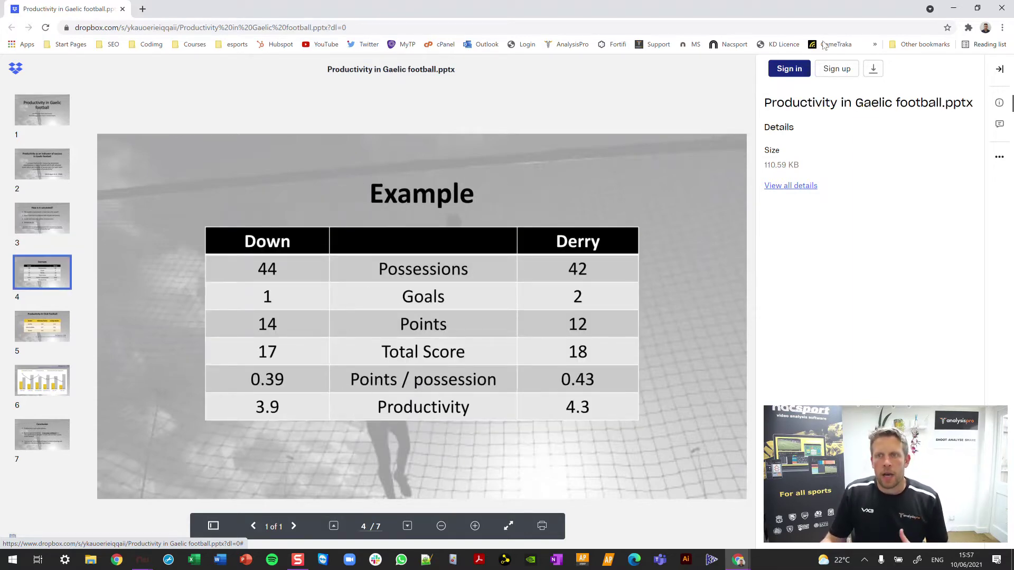
click(953, 8)
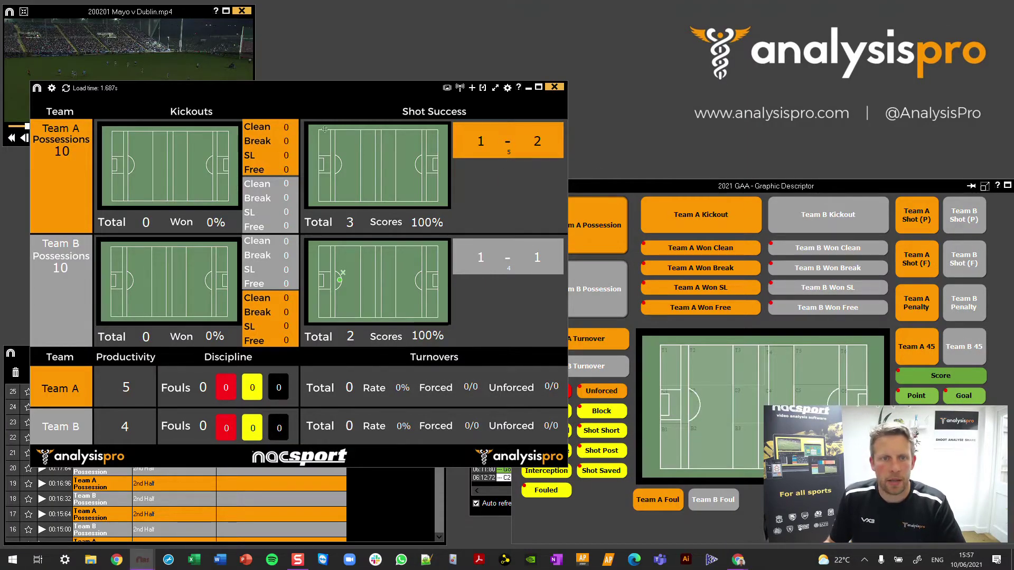
- Nudge the dashboard up-left and raise the 2021 GAA Graphic Descriptor window higher on screen
drag(281, 90, 269, 79)
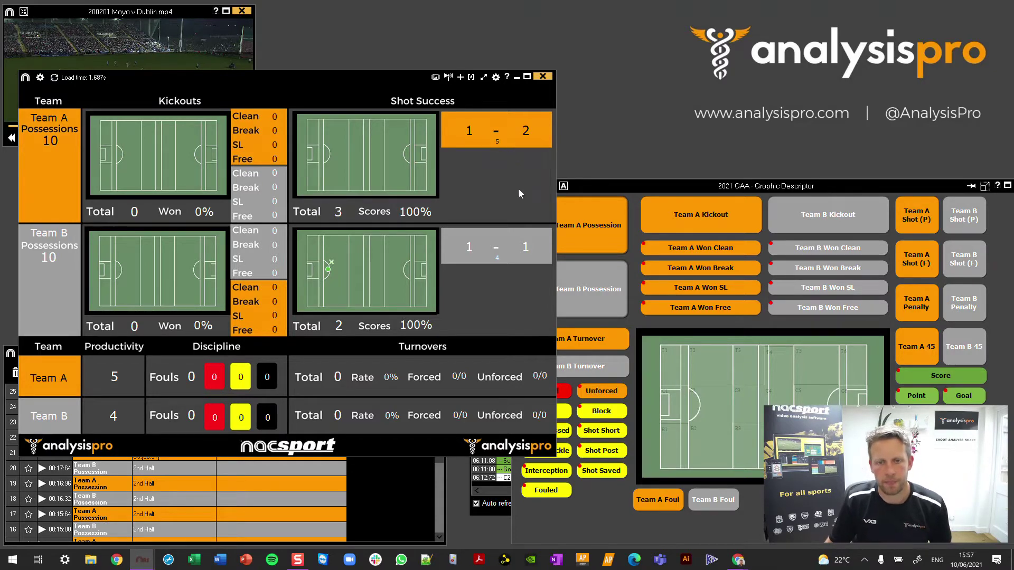
click(620, 184)
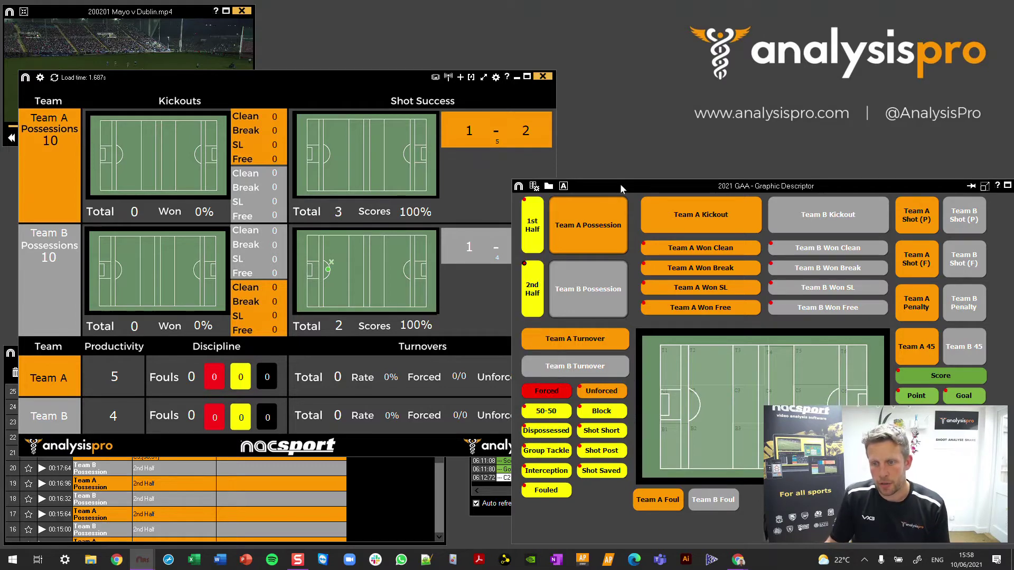
drag(620, 185, 617, 148)
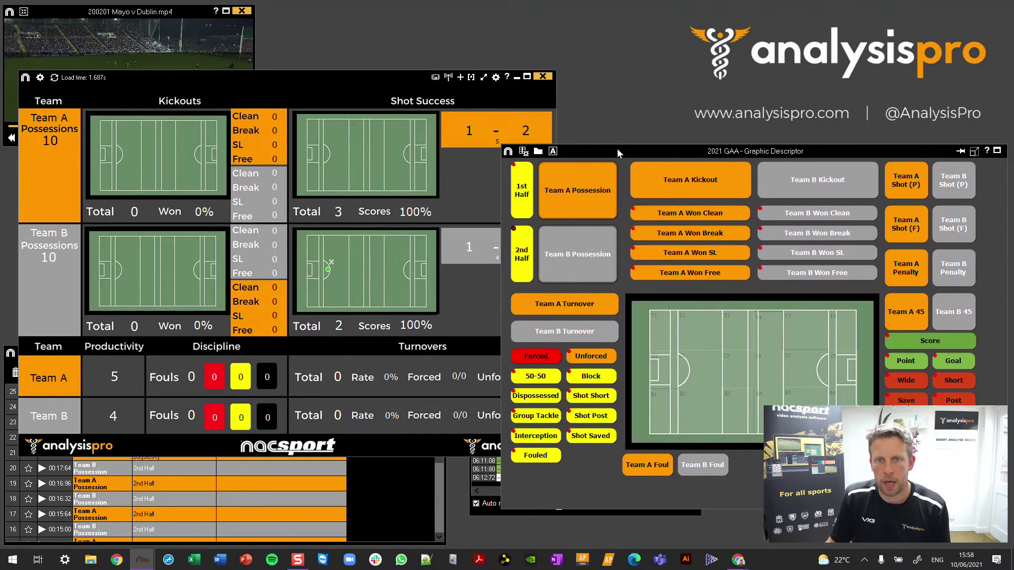
- Inspect the Calculate button's template properties, leaving 'Visible button while registering' unchanged, and exit template editing
click(524, 154)
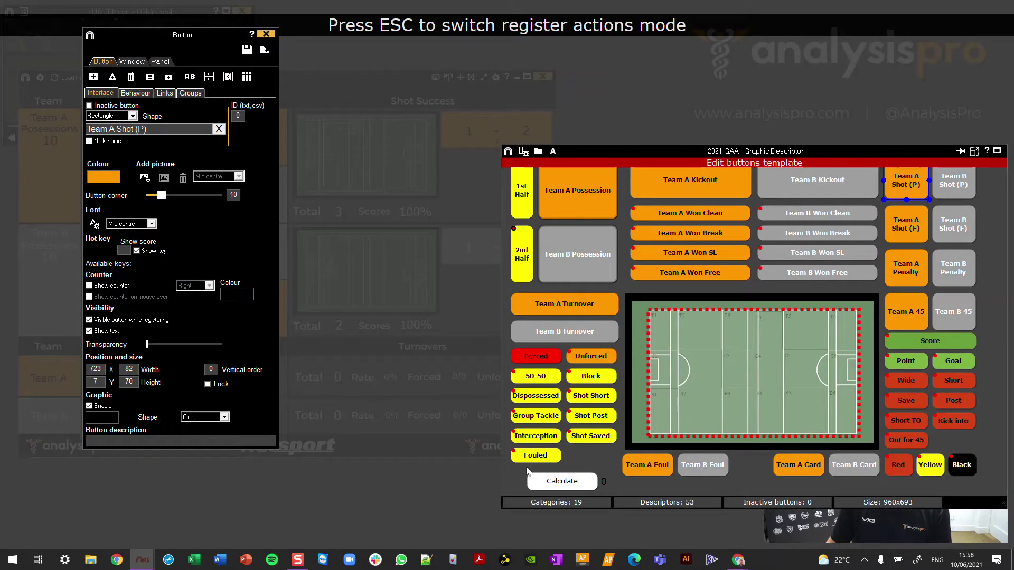
click(576, 485)
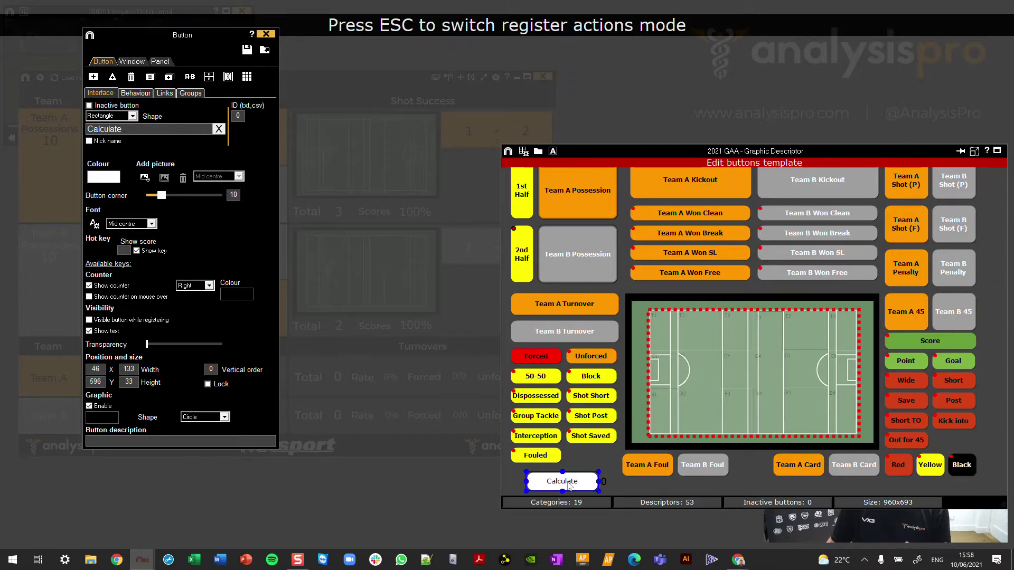
click(112, 321)
click(109, 322)
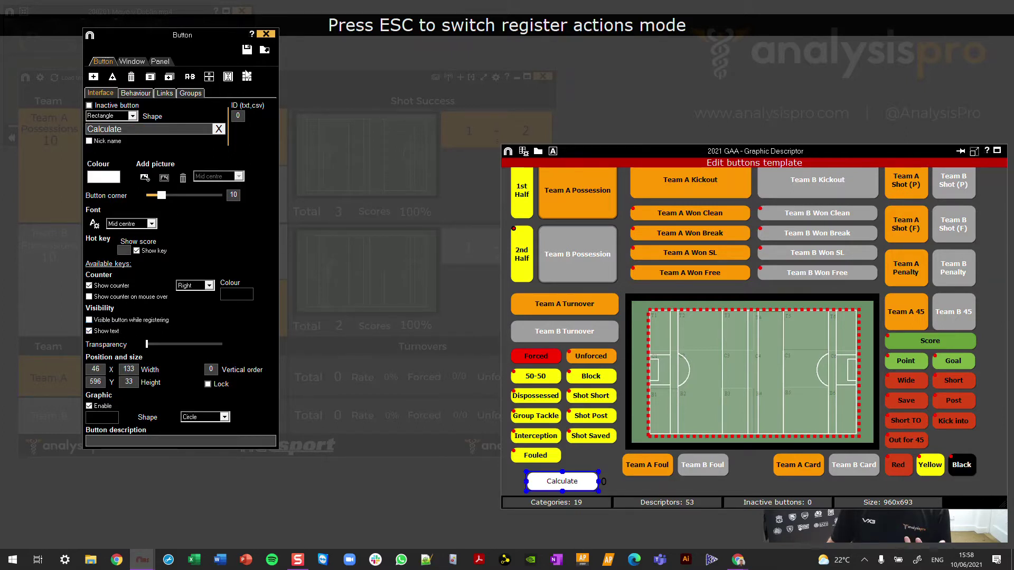
click(266, 35)
key(Escape)
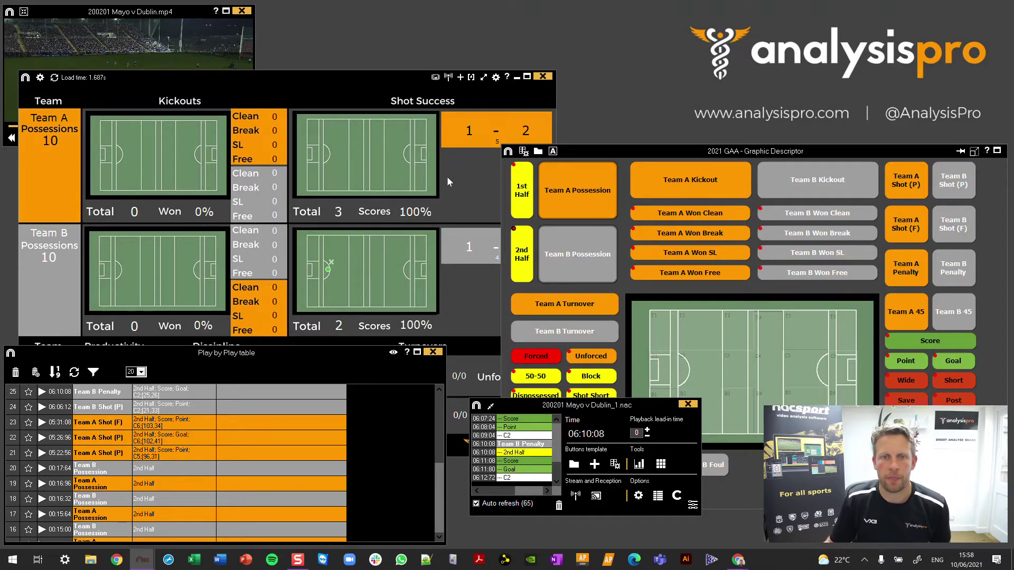
click(461, 182)
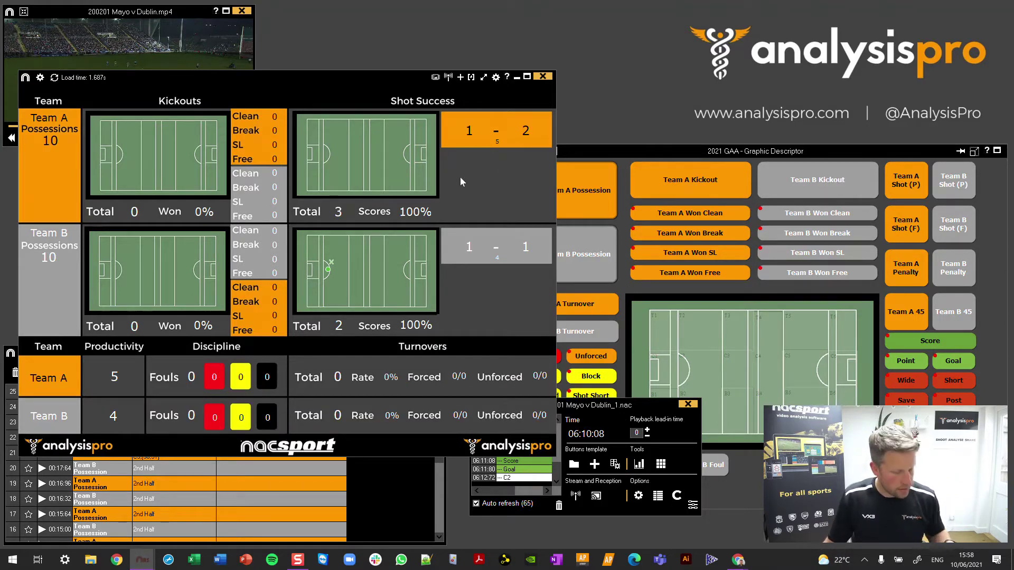
- Create a new dashboard data label counting the Calculate category, showing Calculate = 0
right_click(467, 183)
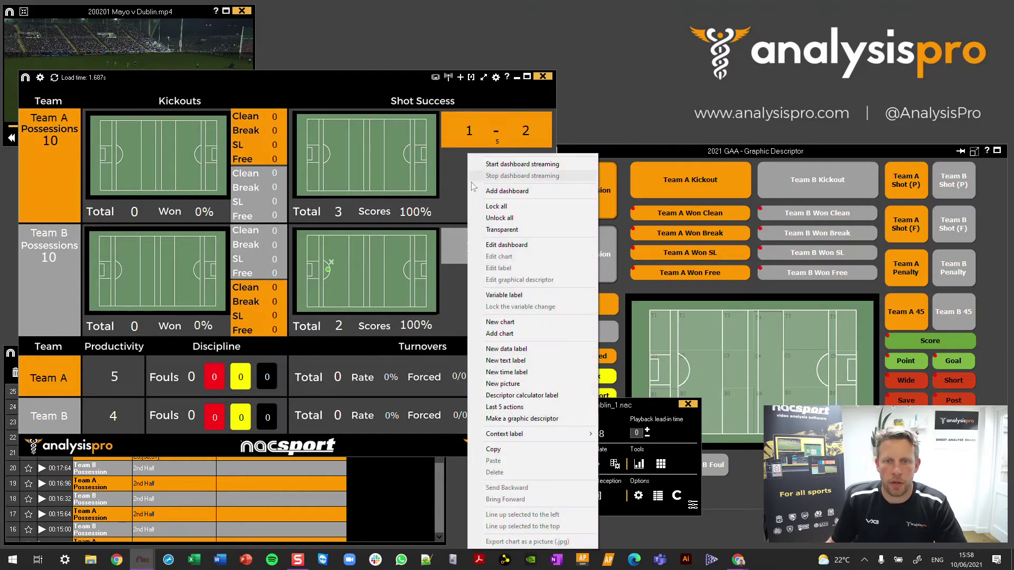
click(512, 346)
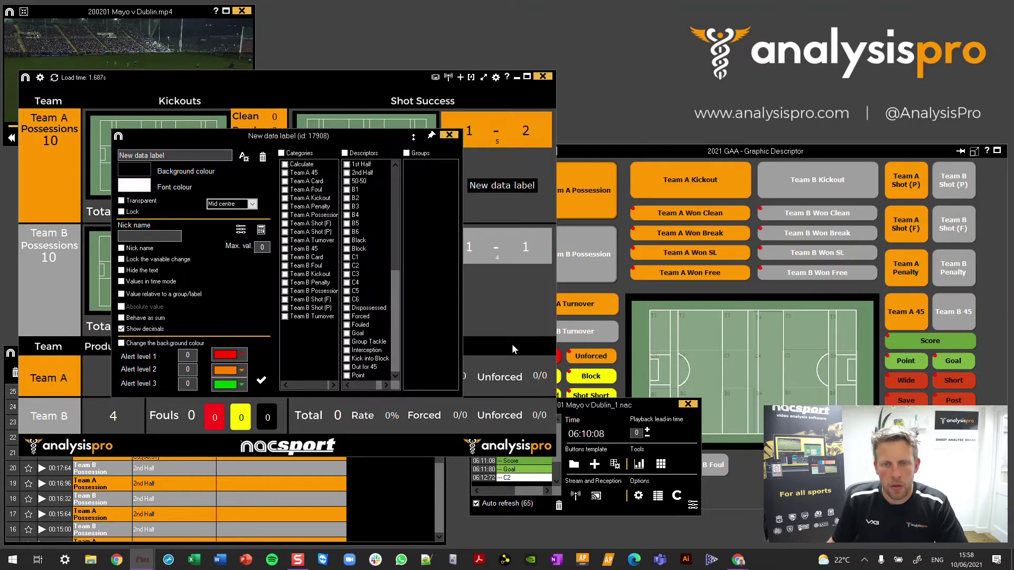
click(285, 166)
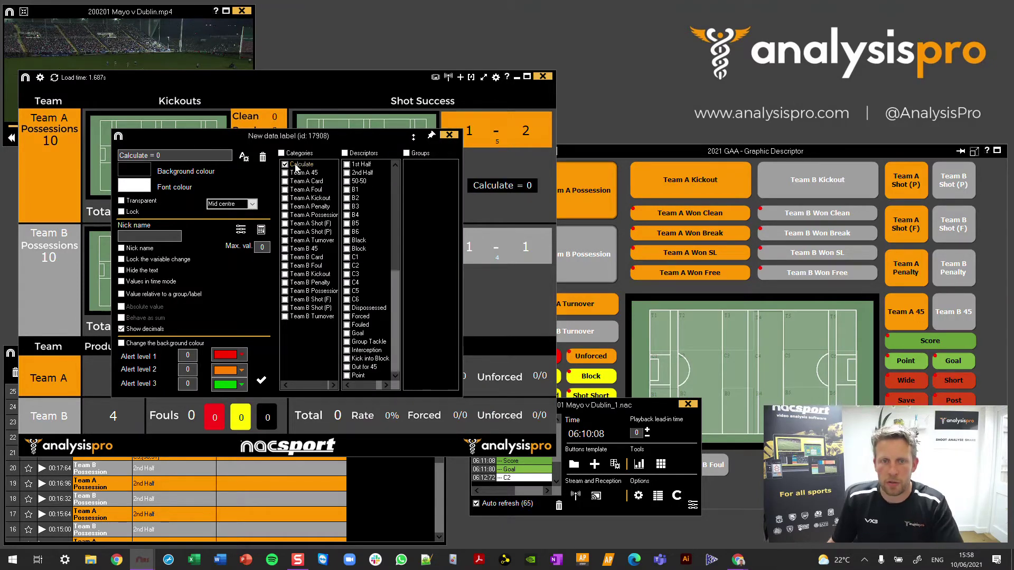
click(261, 231)
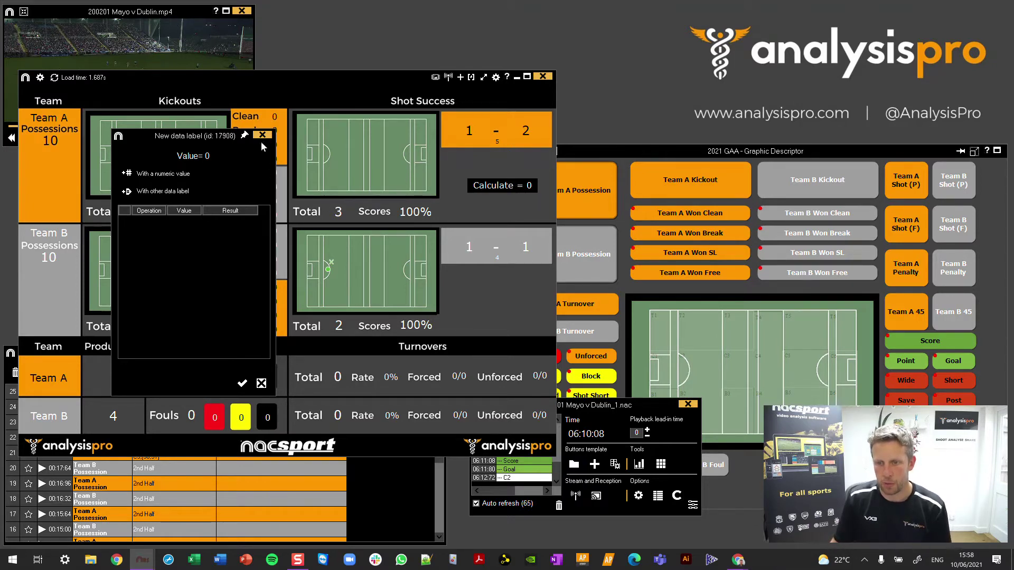
click(127, 193)
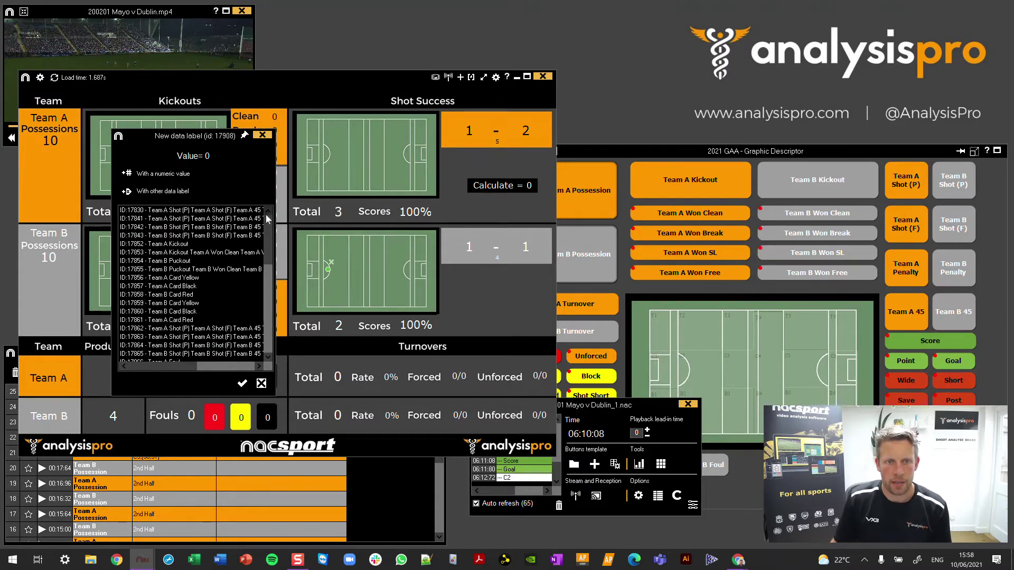
mouse_move(268, 227)
mouse_down()
mouse_move(266, 332)
mouse_move(268, 214)
mouse_up()
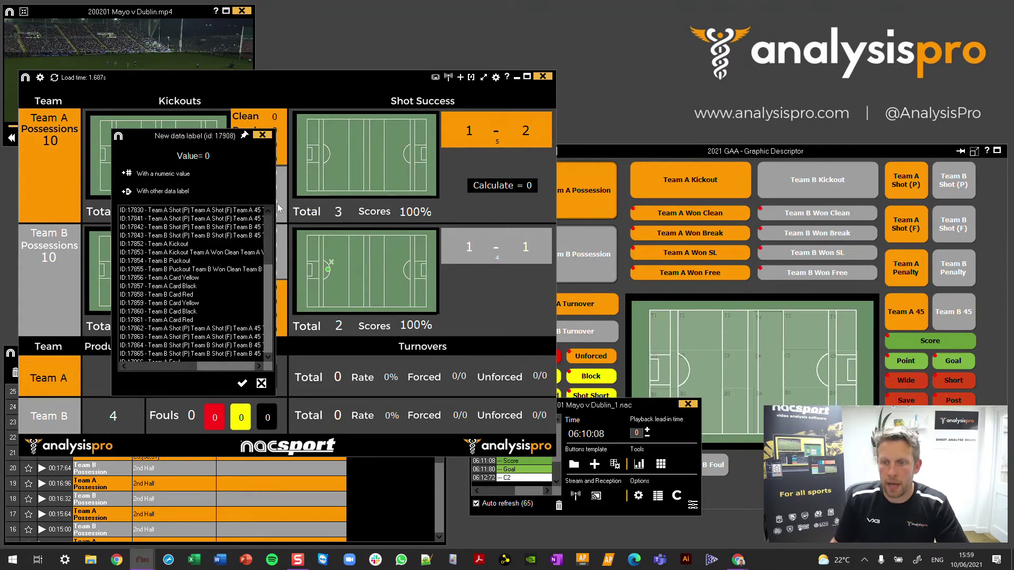
click(263, 136)
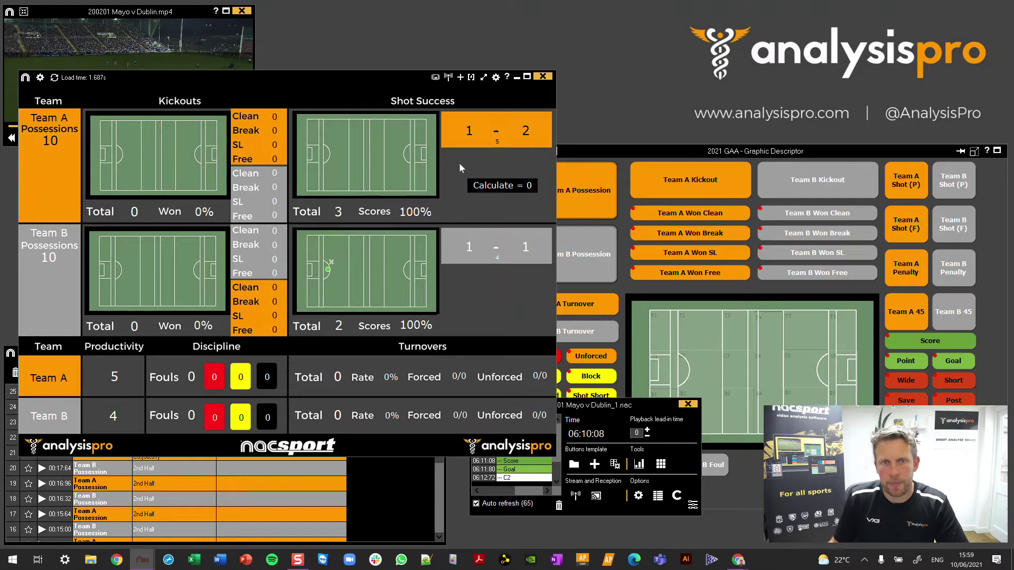
- Toggle the dashboard between label IDs and real values with Ctrl
key(ctrl)
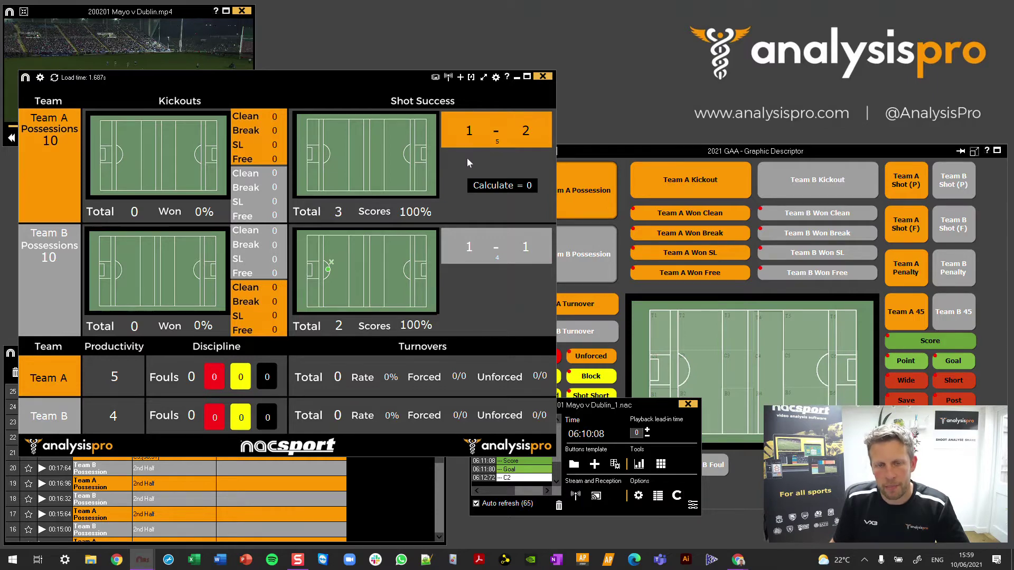
key(ctrl)
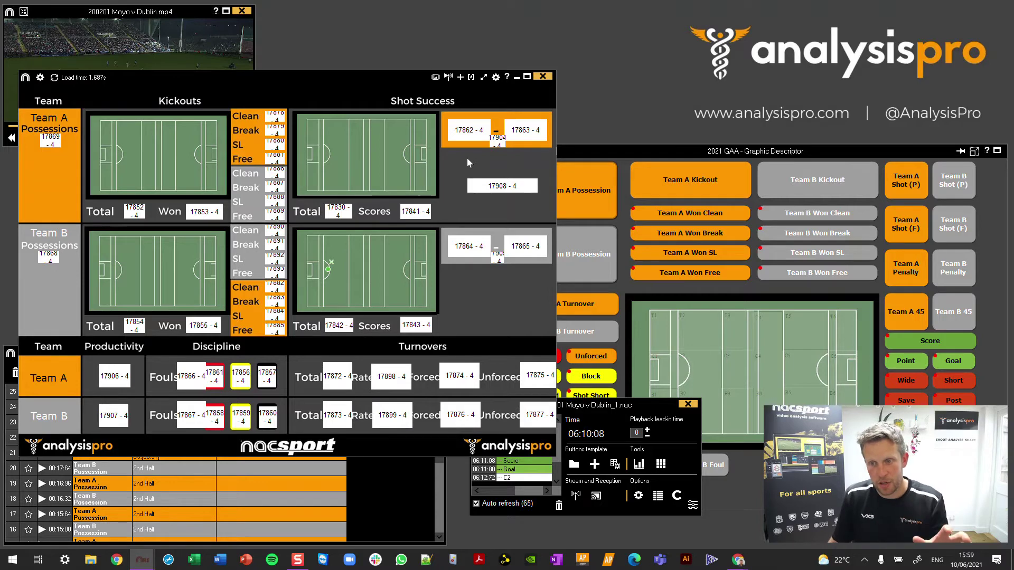
key(ctrl)
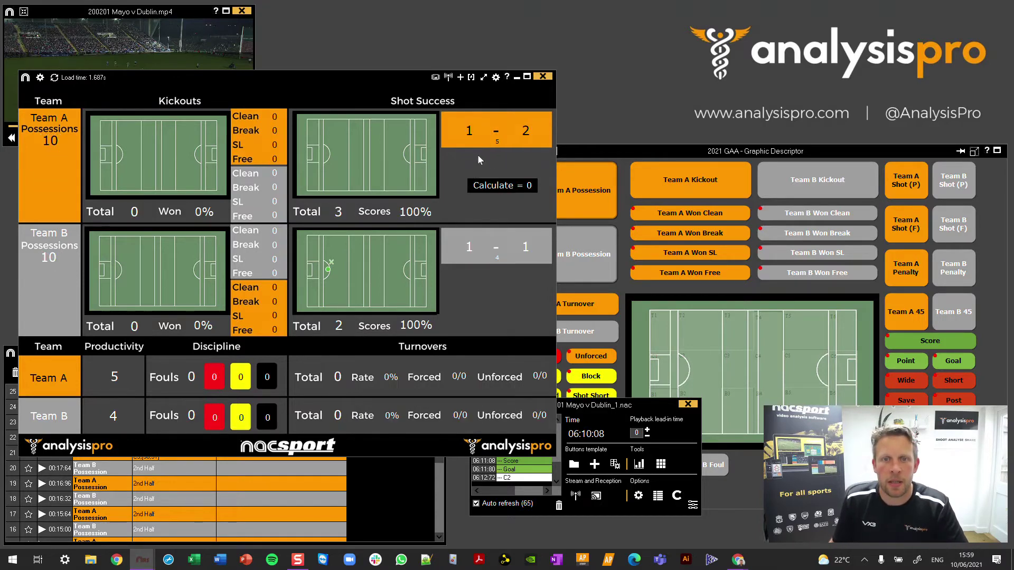
- Reopen the Calculate label's calculation editor with the other data labels listed
right_click(505, 190)
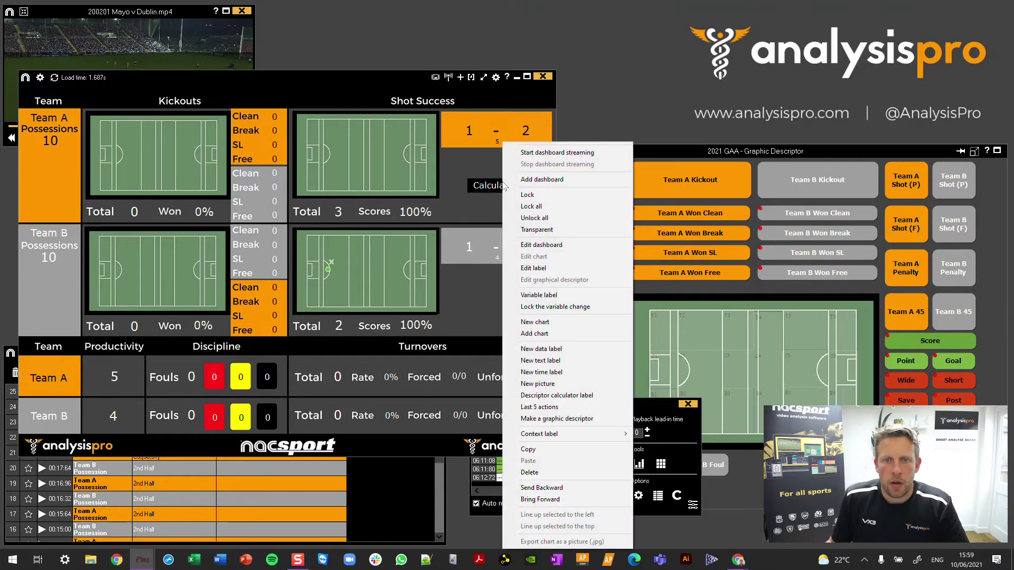
click(525, 268)
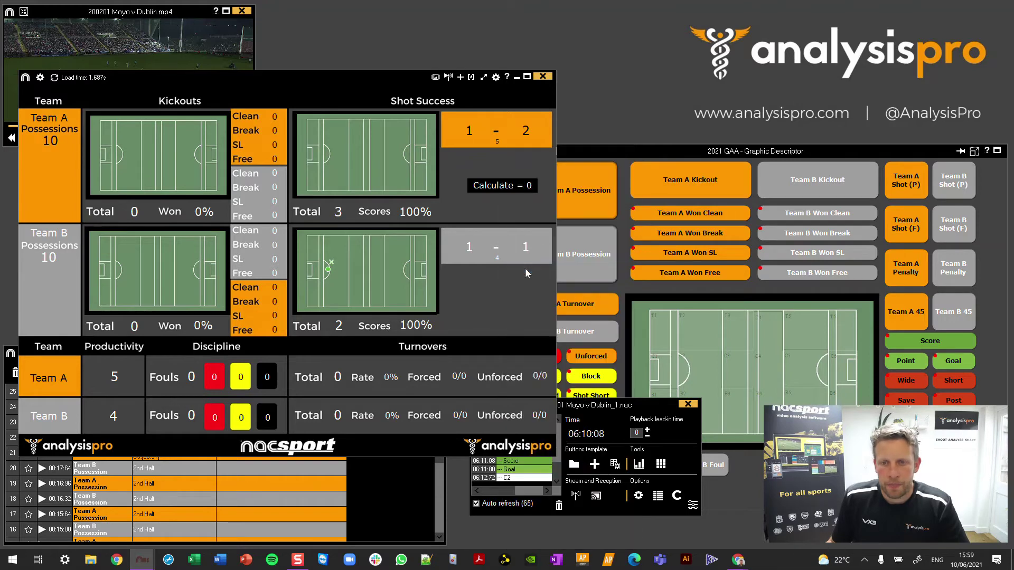
click(261, 232)
click(127, 196)
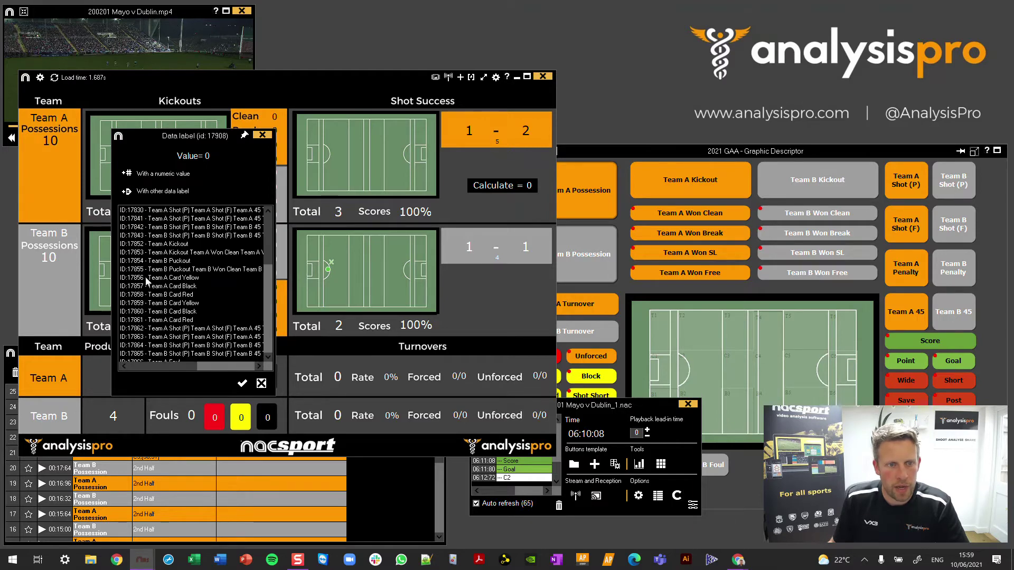
- Start the formula with label ID 17862 multiplied by a numeric value of 3
click(162, 328)
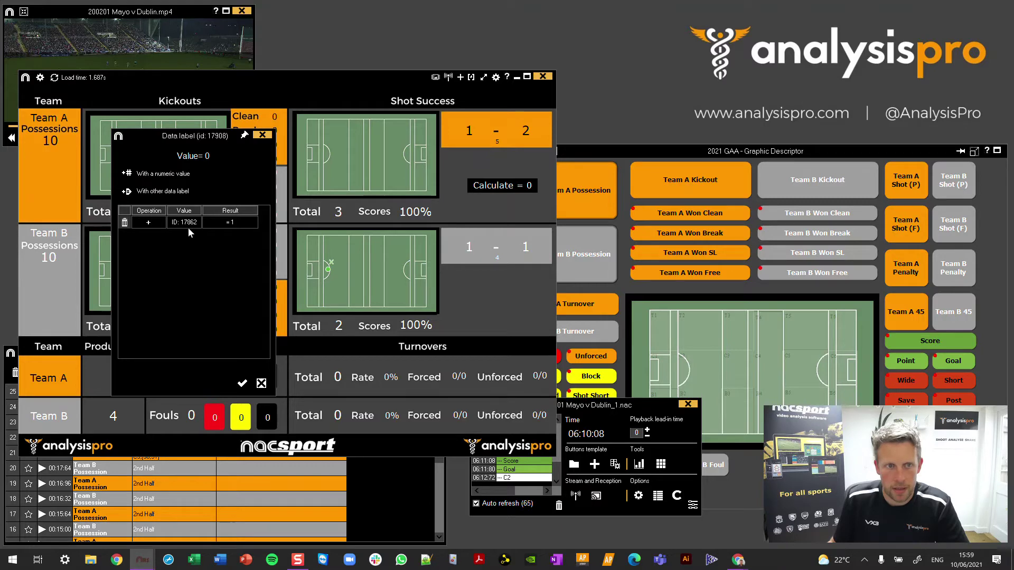
click(127, 174)
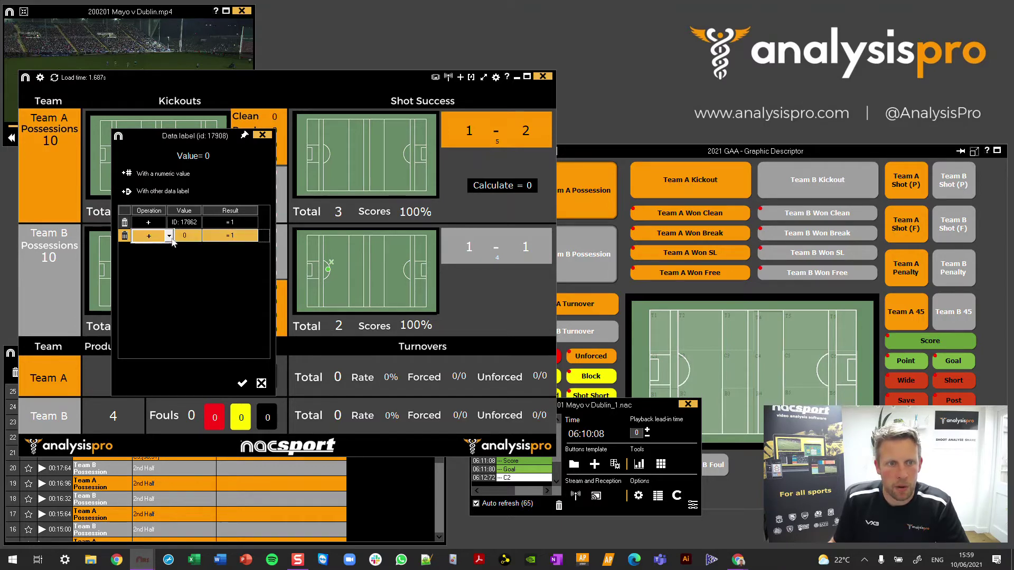
click(147, 239)
click(161, 282)
click(186, 236)
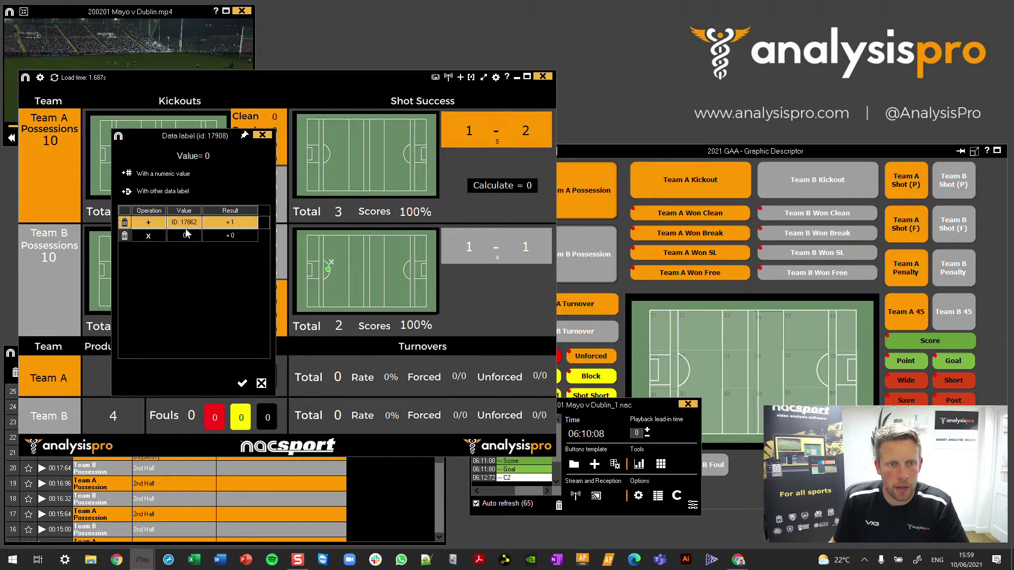
click(187, 236)
text(3)
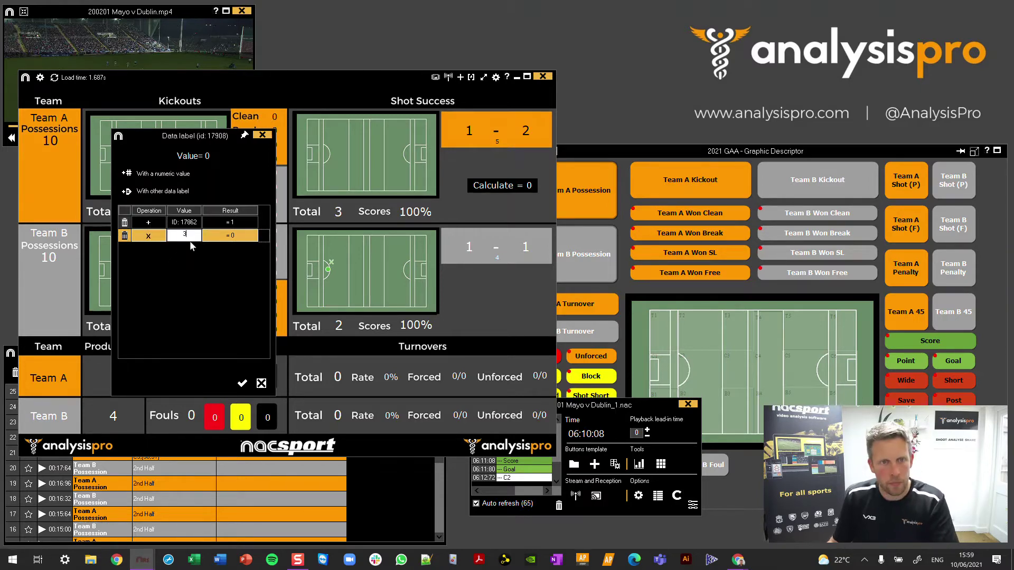
click(204, 268)
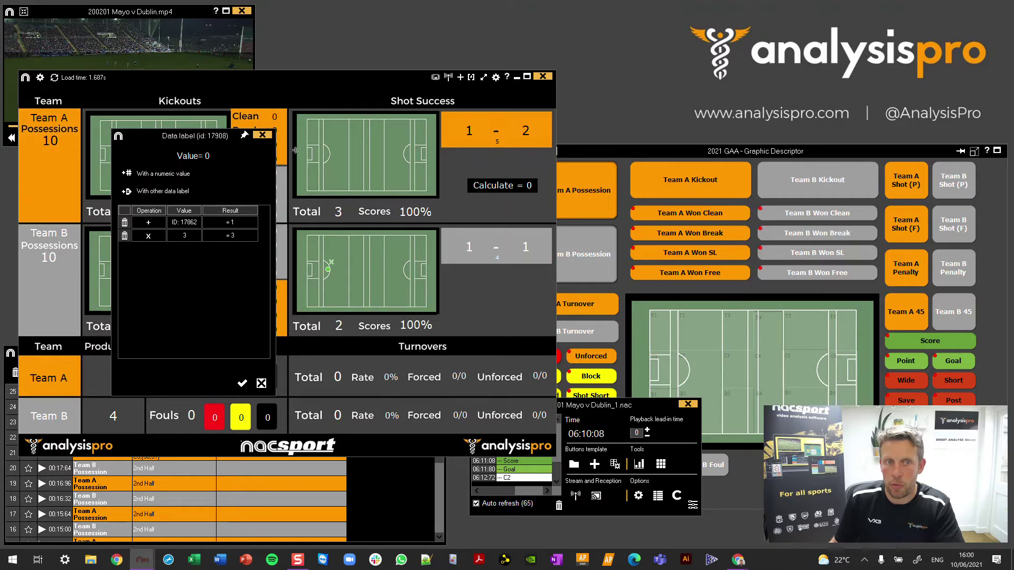
- Add label ID 17863 with plus and confirm the formula, giving 5
click(135, 192)
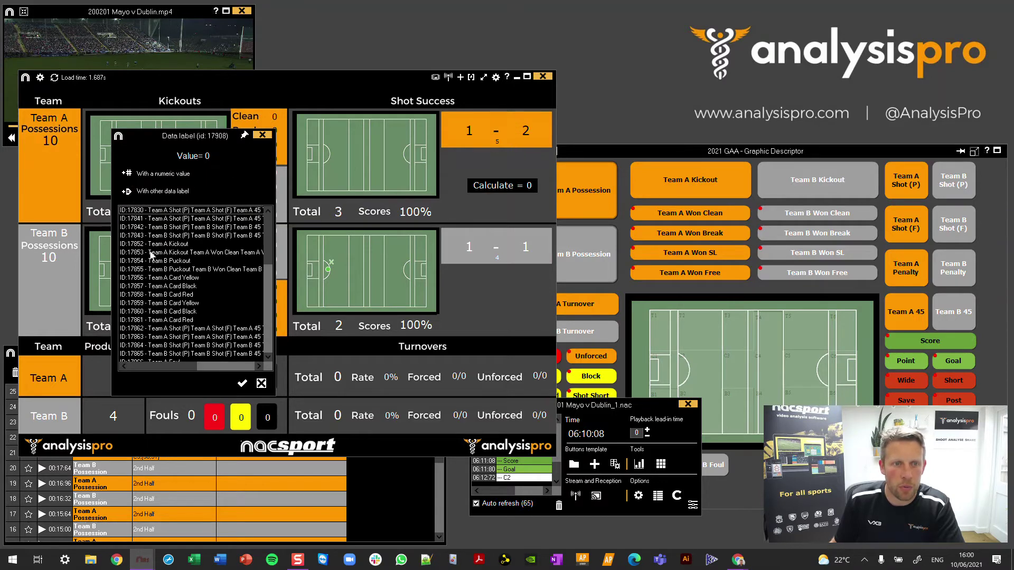
click(163, 337)
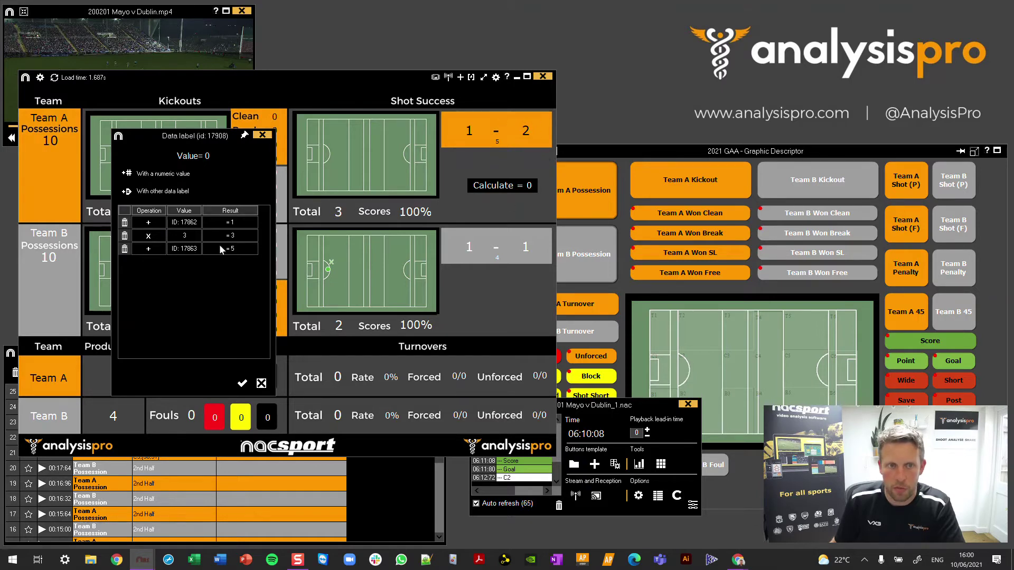
click(240, 384)
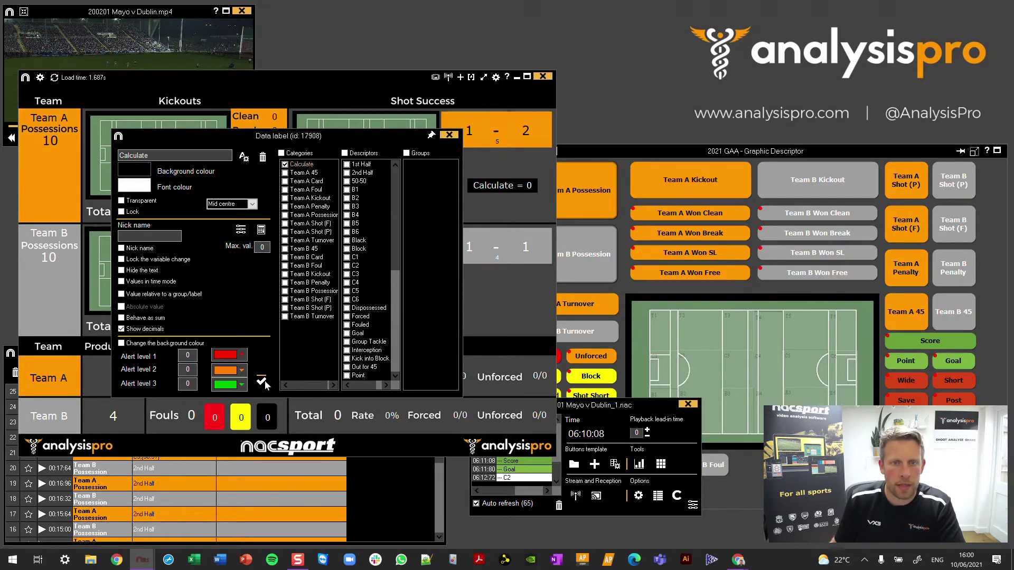
- Nickname the label 'TA Score -' and place it below Team A's score box
click(121, 248)
click(136, 236)
text(TA Score -)
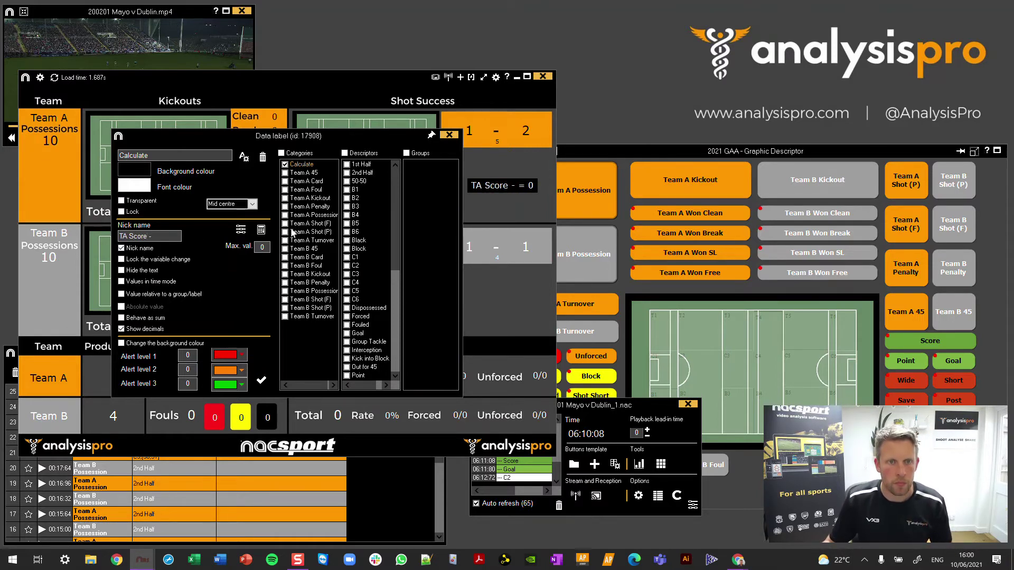
click(262, 380)
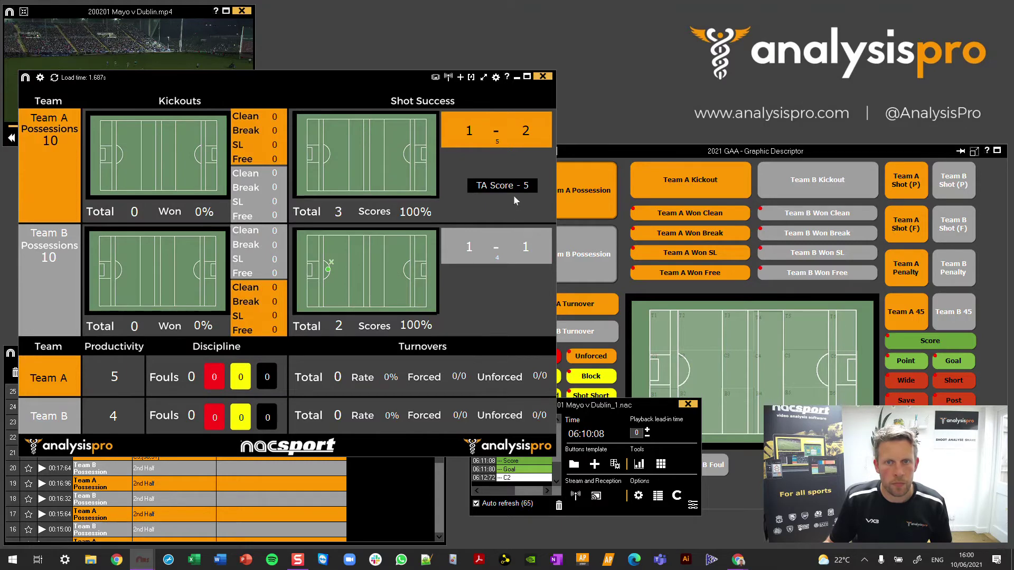
drag(507, 188, 501, 164)
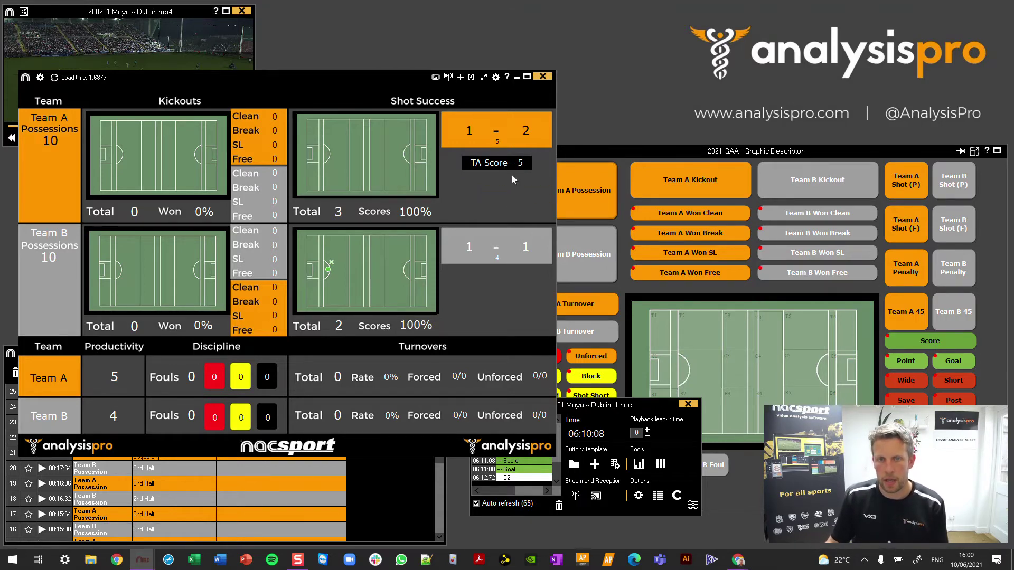
click(739, 560)
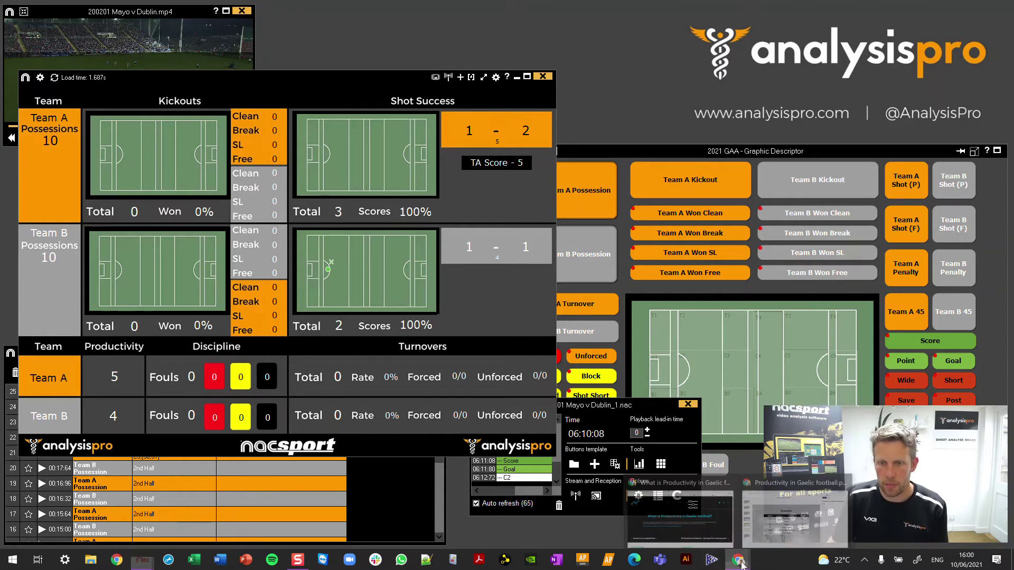
- View the 'How is it calculated?' slide in Dropbox, then minimize Chrome back to Nacsport
click(767, 544)
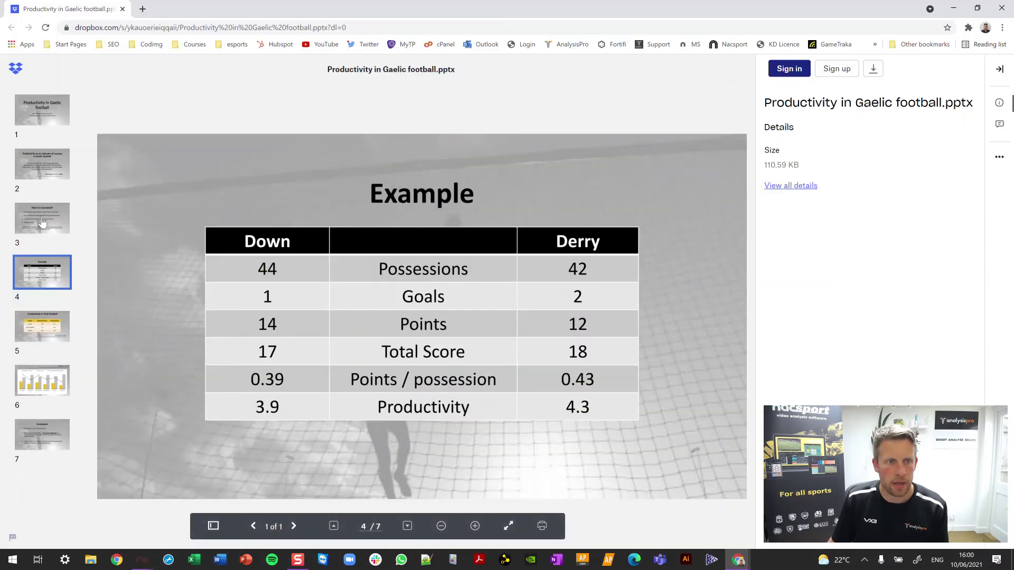
click(43, 223)
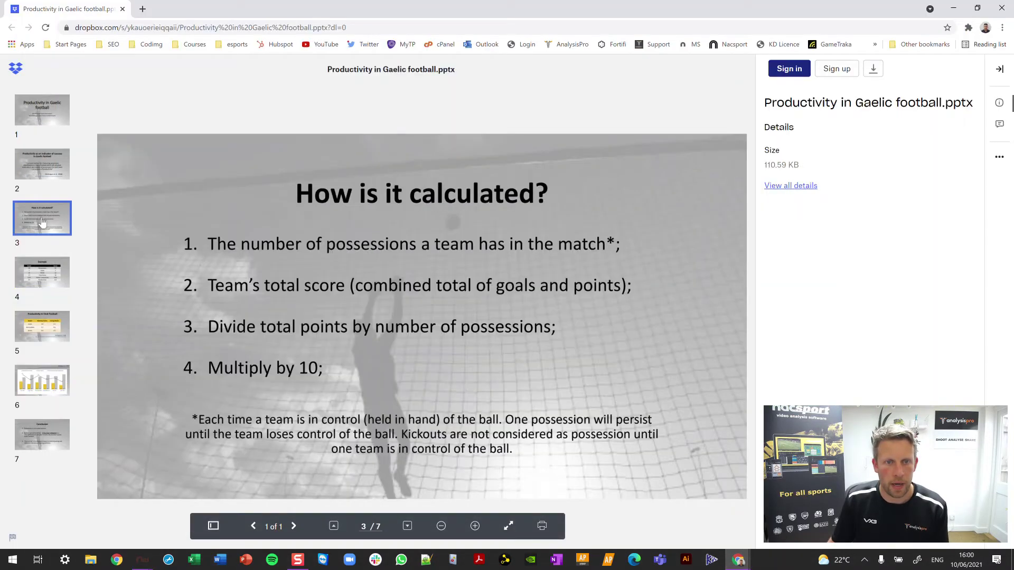
click(955, 10)
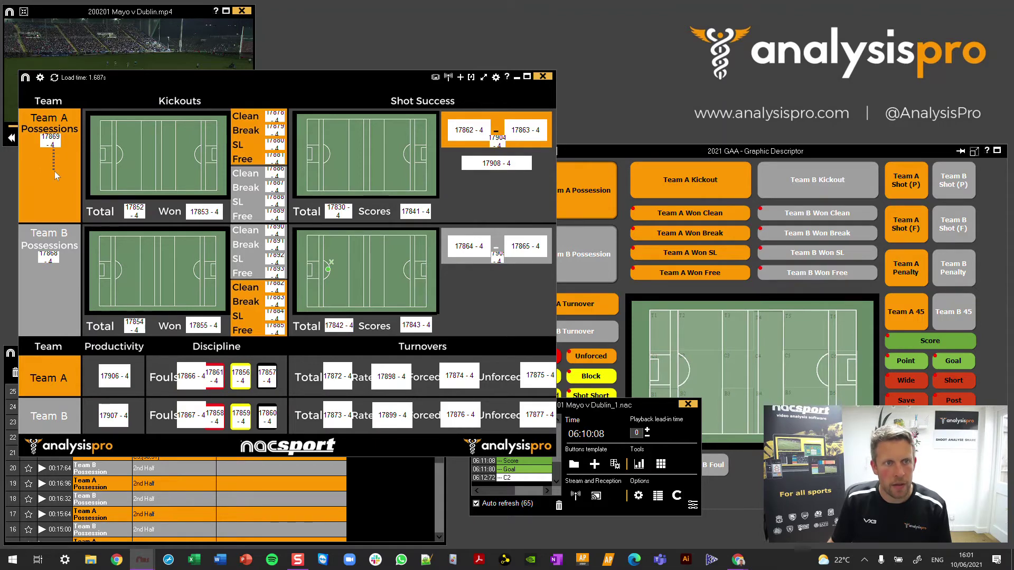
- Add a second data label on the Calculate category and open its calculation editor
right_click(471, 185)
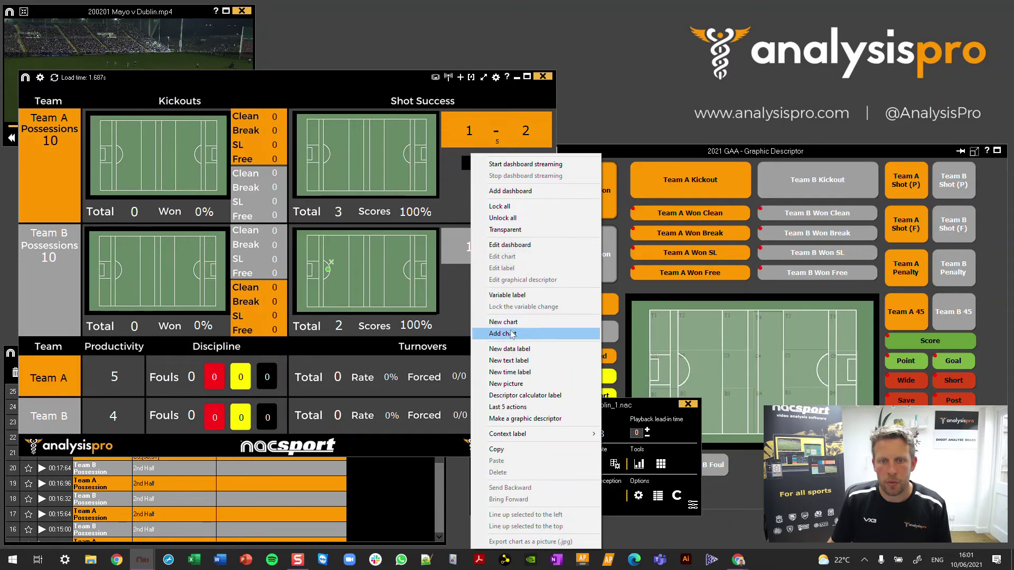
click(510, 347)
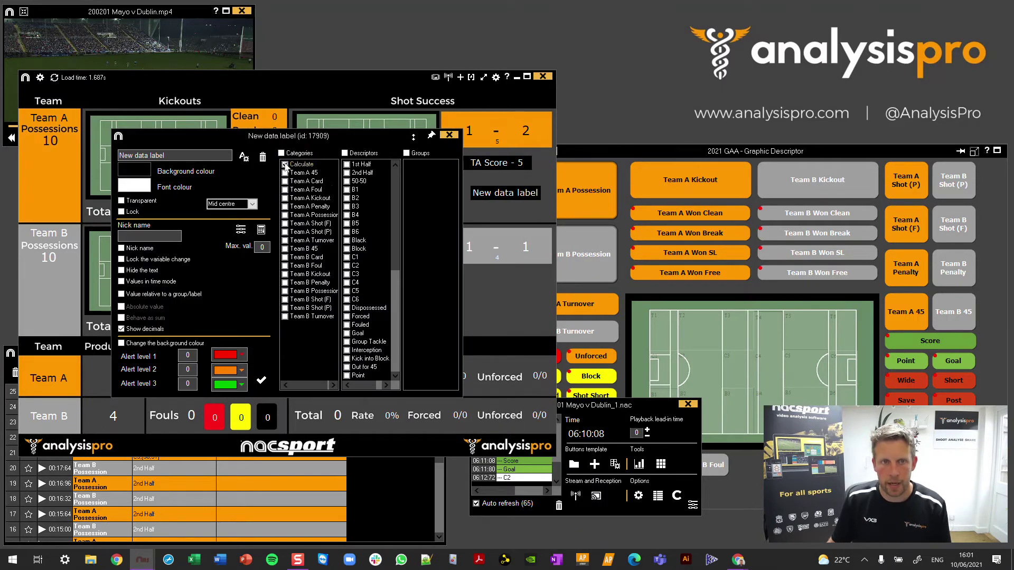
click(285, 165)
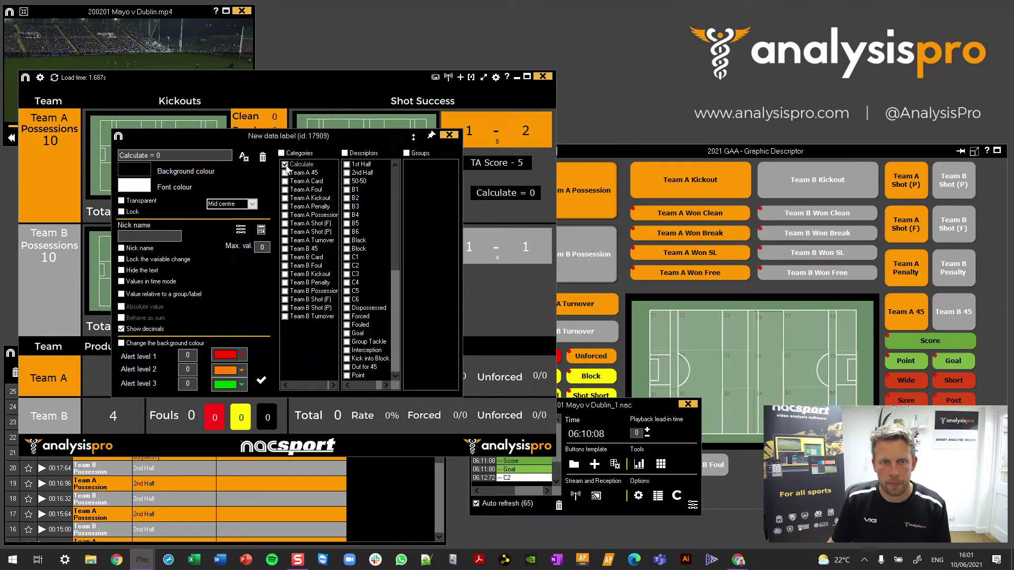
click(262, 231)
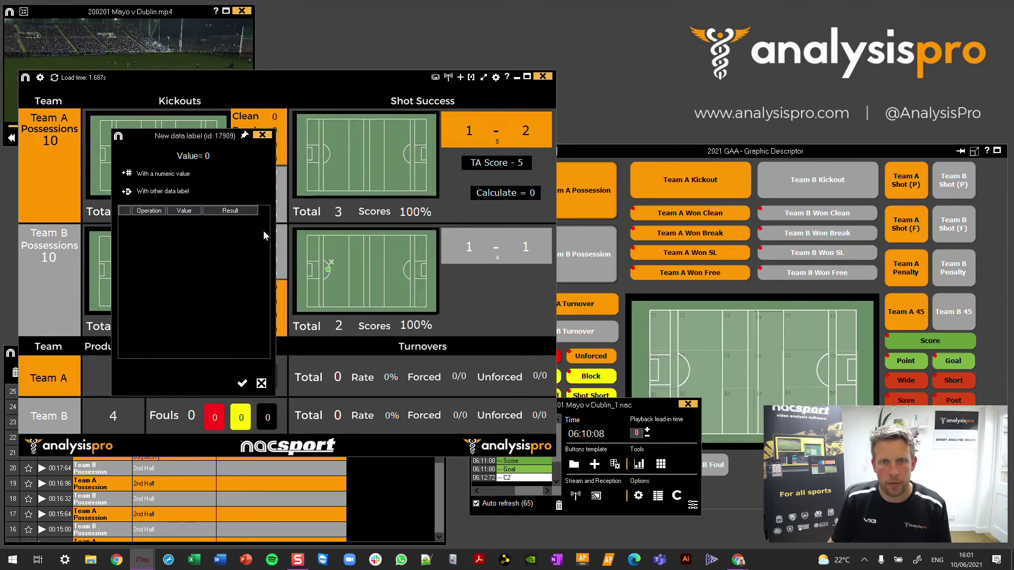
- Build the formula as TA Score (ID 17908) divided by Team A Possession (ID 17869)
click(128, 193)
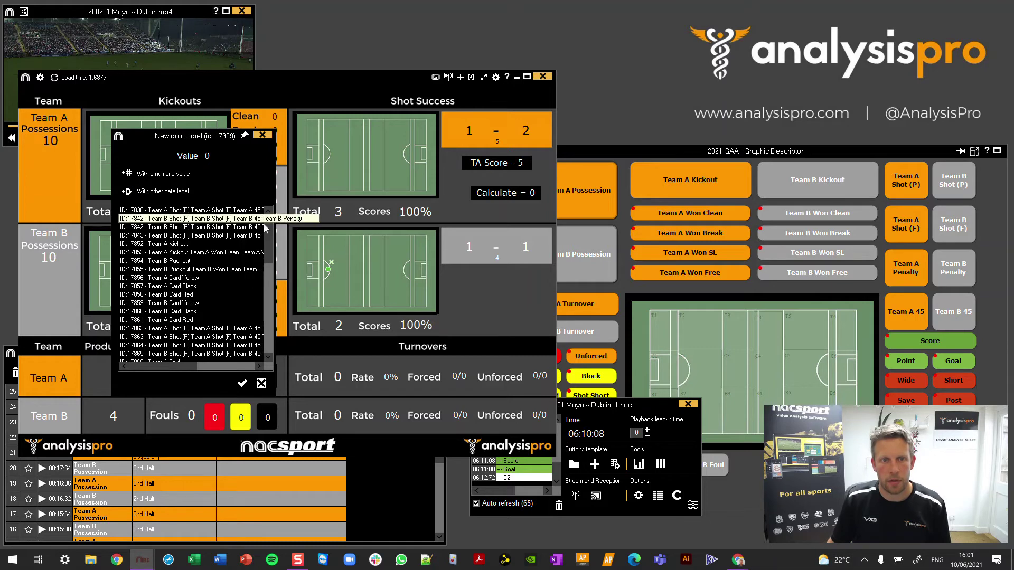
drag(267, 224, 269, 318)
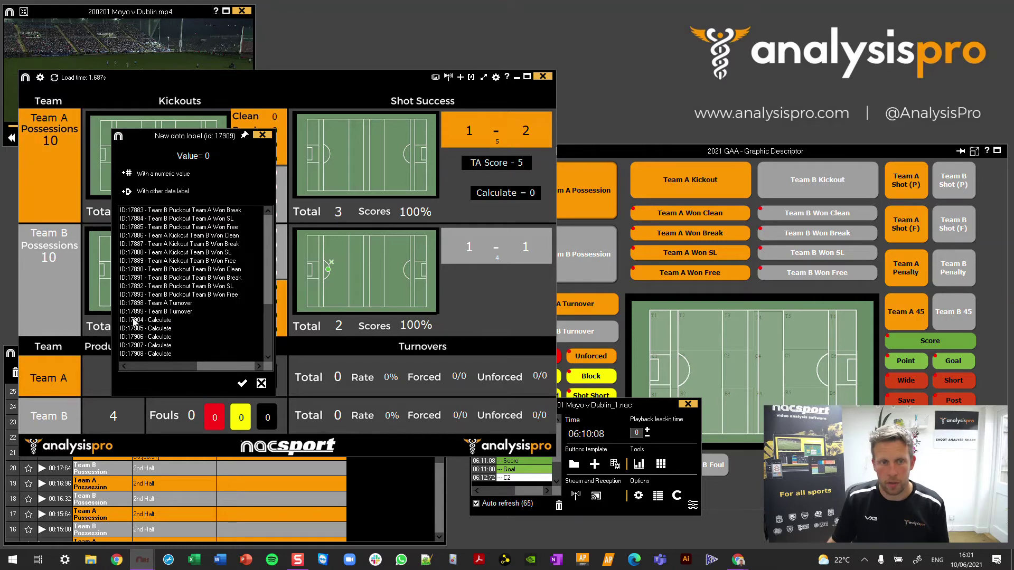
double_click(160, 354)
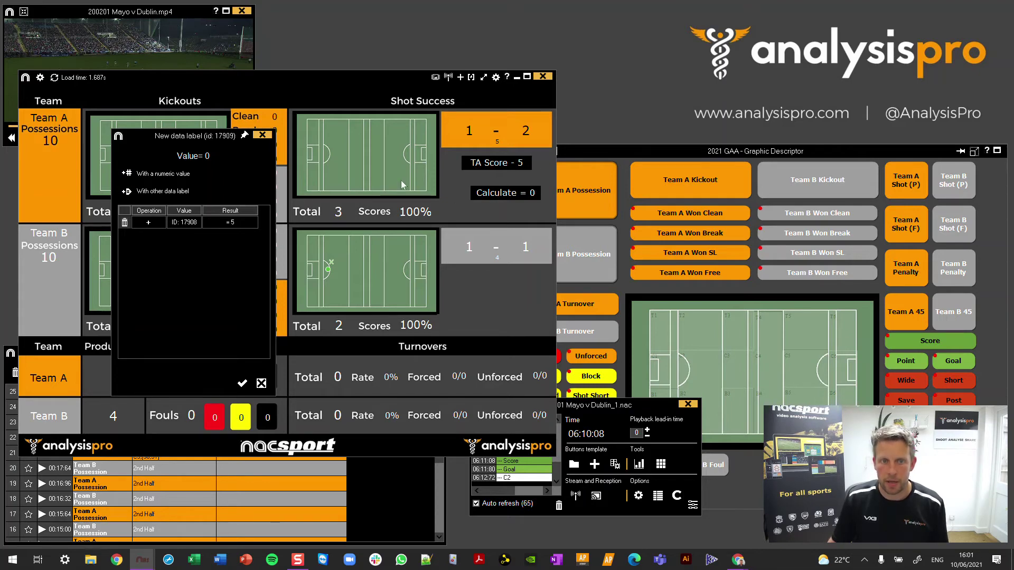
click(126, 193)
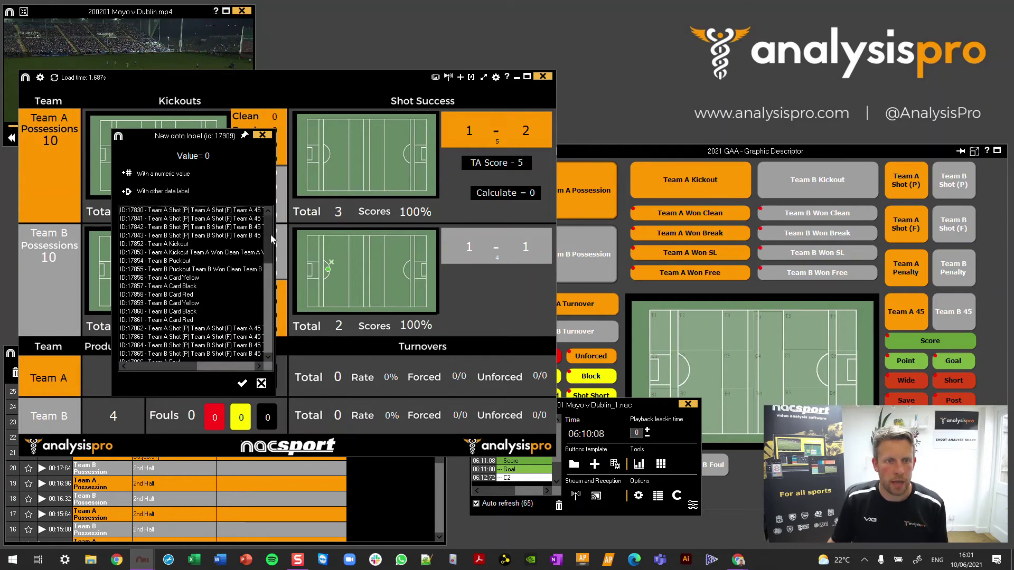
drag(267, 245, 264, 275)
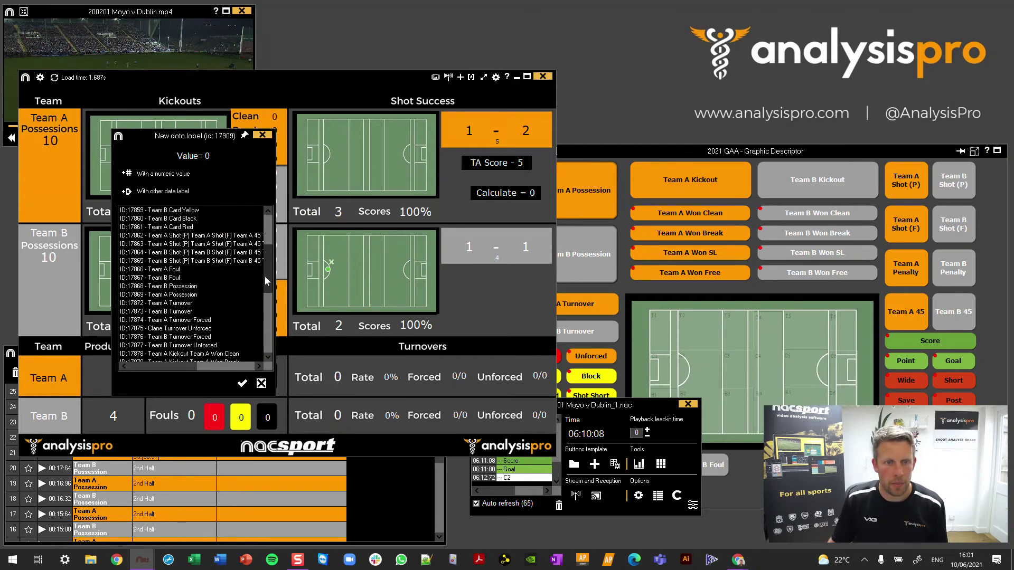
double_click(178, 297)
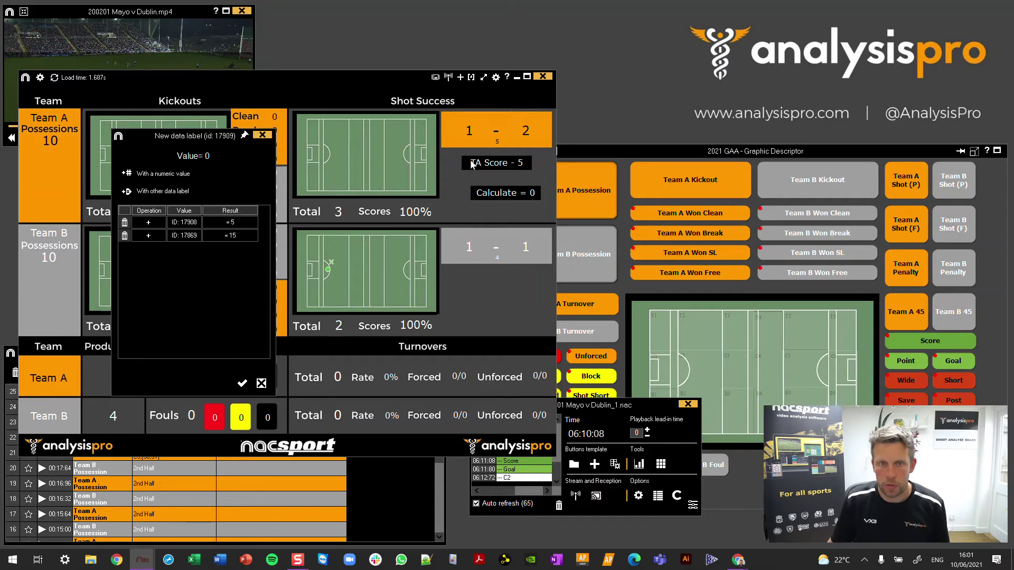
click(150, 236)
click(169, 236)
click(160, 293)
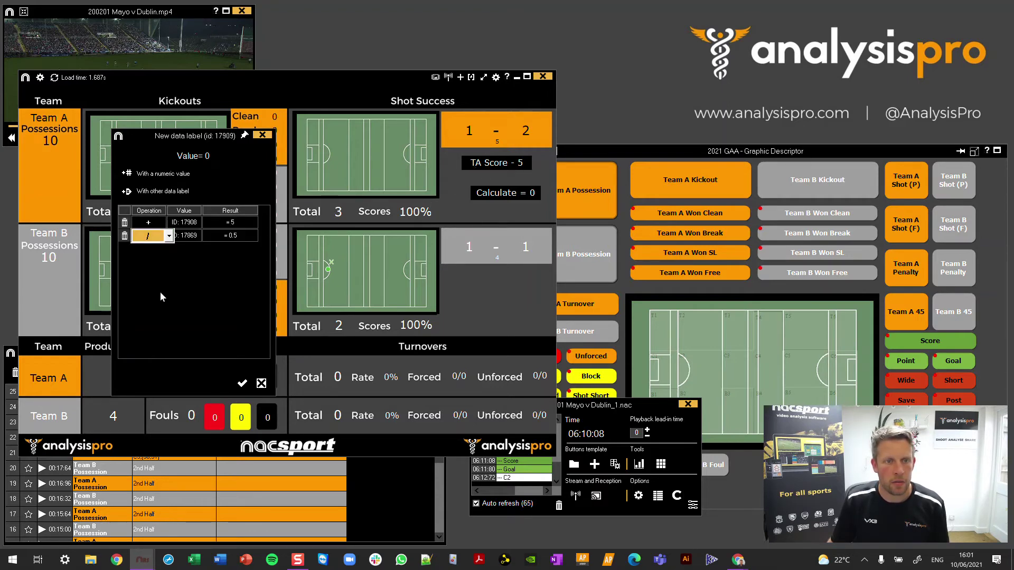
click(186, 248)
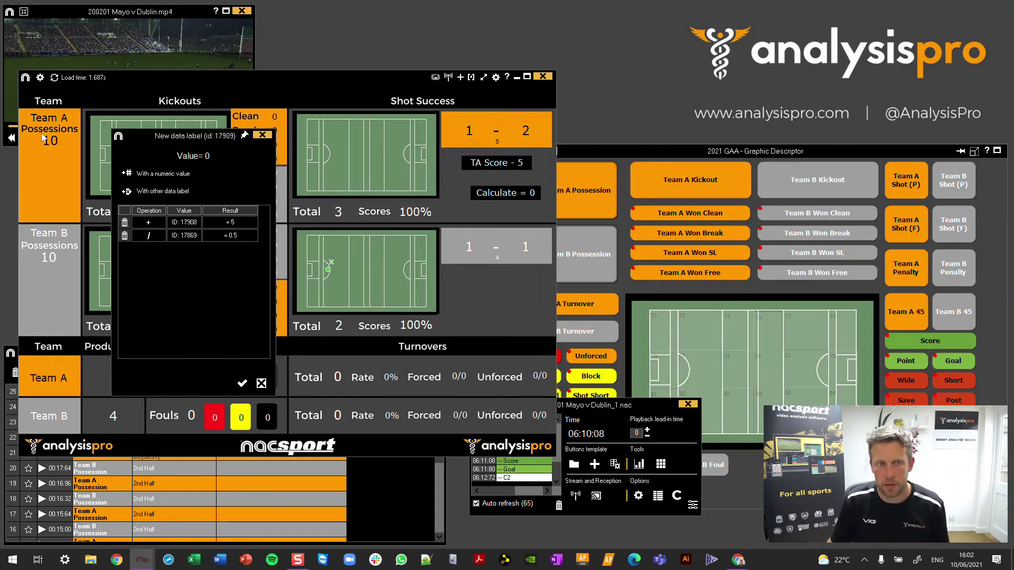
- Append a numeric row multiplying the result by 10
click(128, 175)
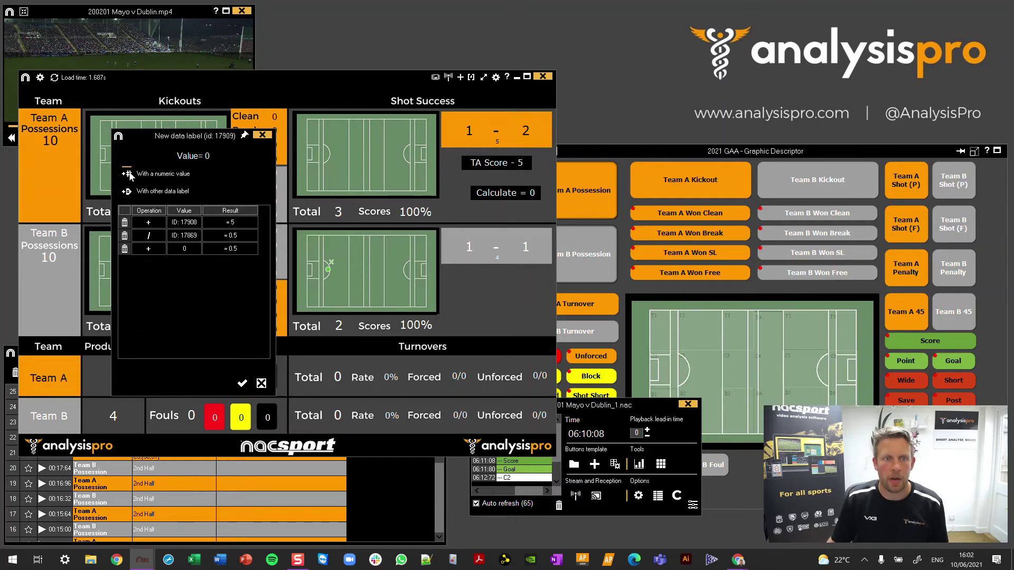
click(148, 249)
click(169, 251)
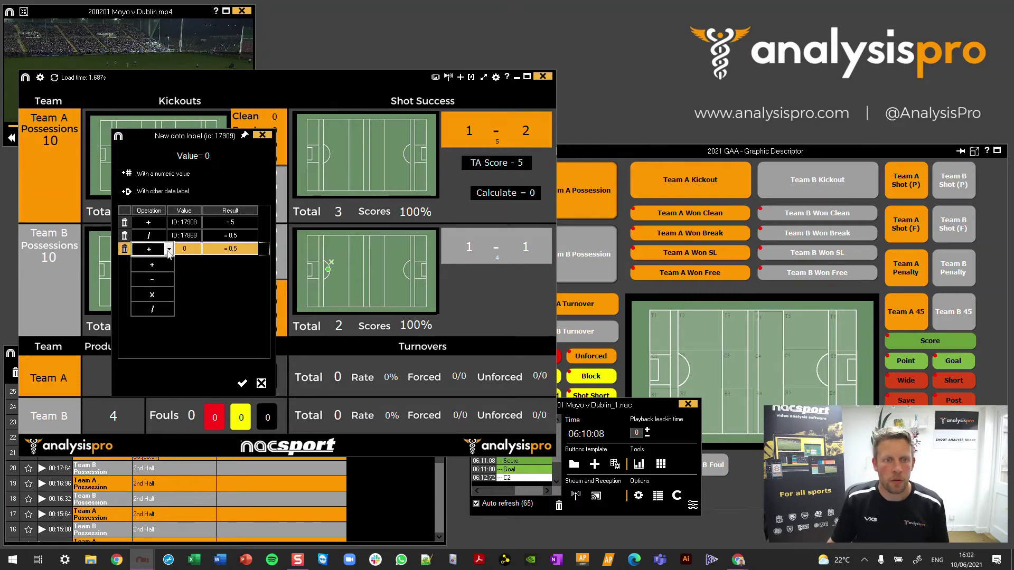
click(152, 294)
click(196, 250)
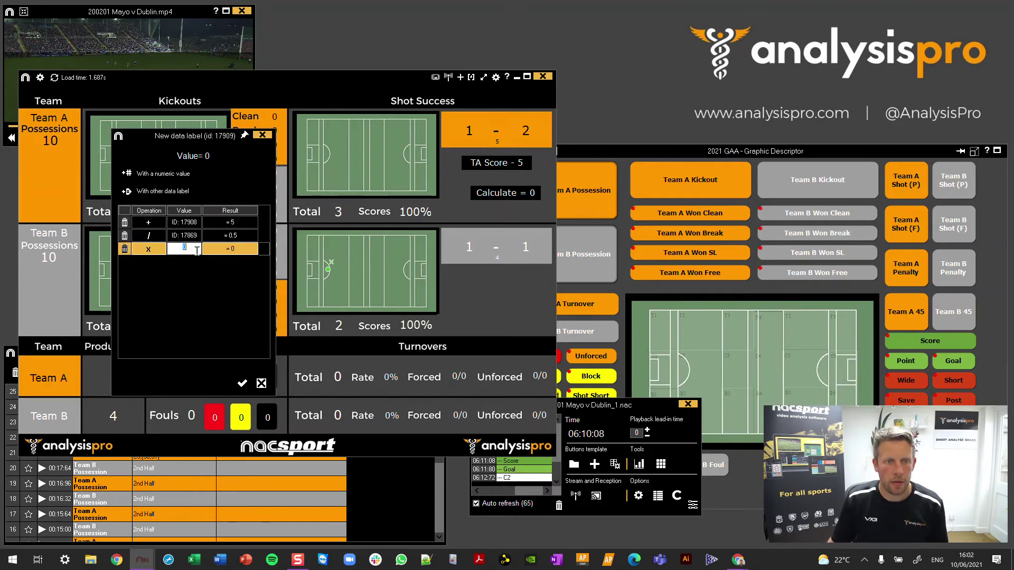
text(10)
key(Return)
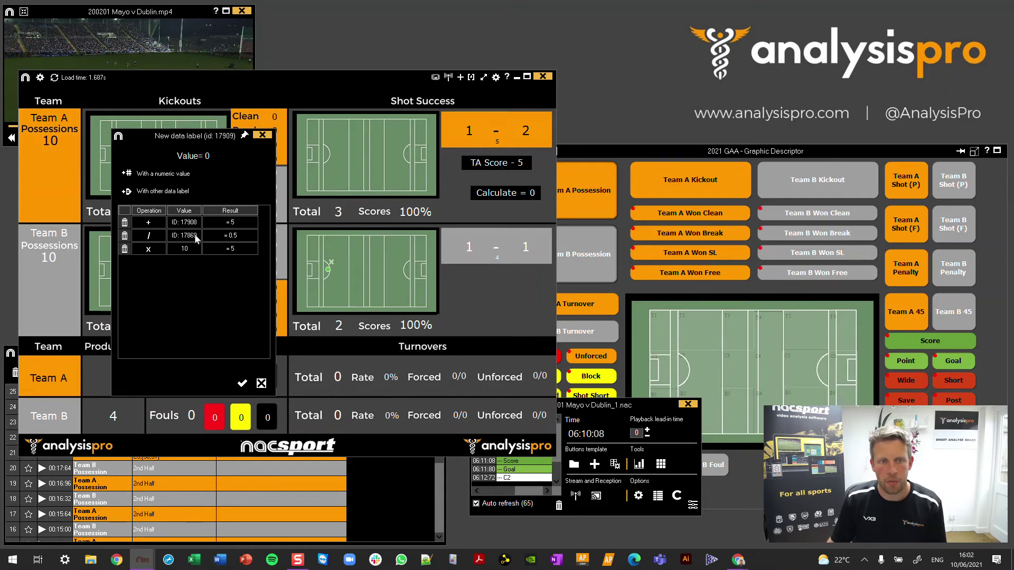
- Nickname the second calculated label 'Productivity -' and position it just below TA Score
click(242, 385)
click(125, 249)
text(Produc)
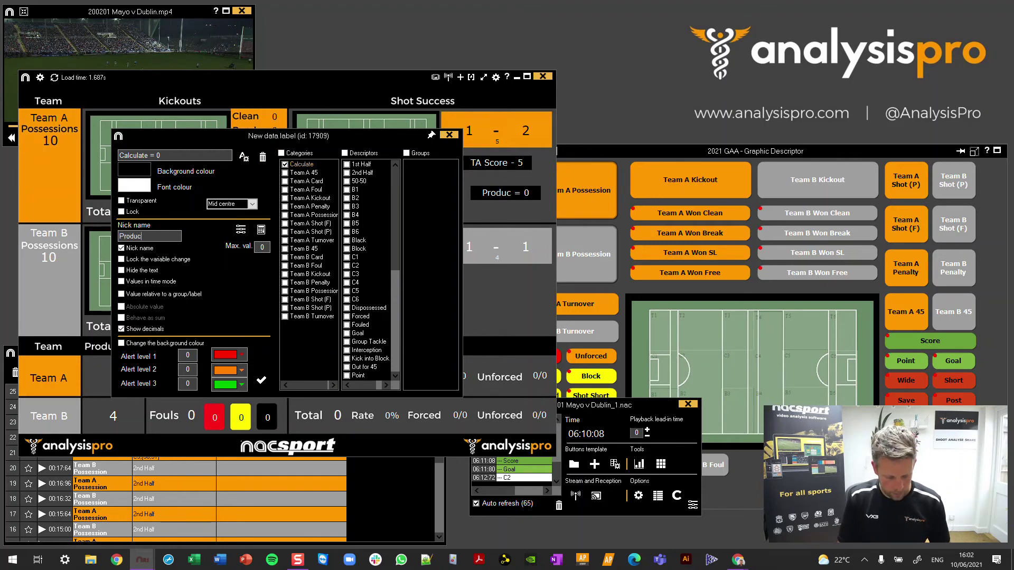
text(tivity -)
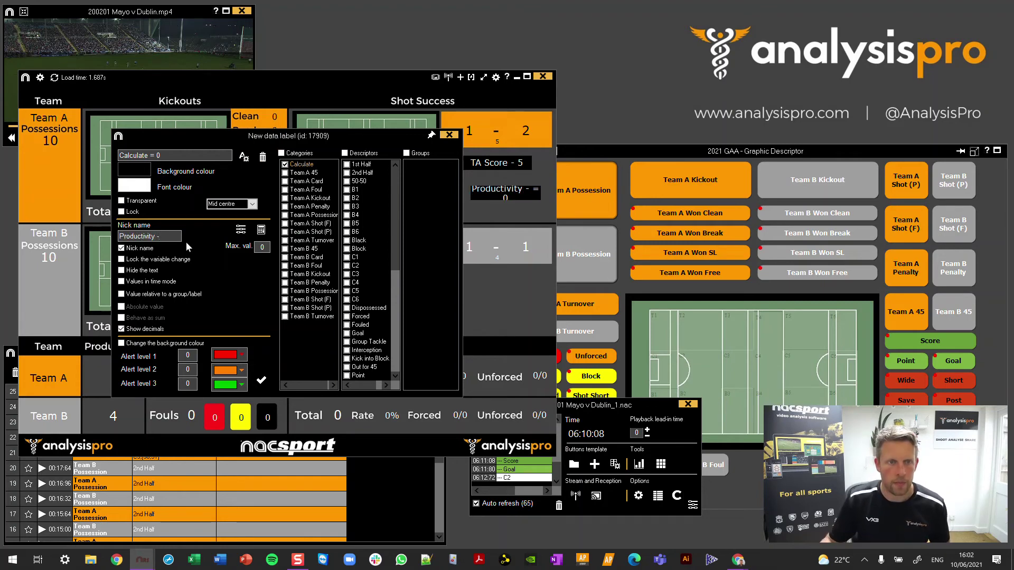
click(262, 382)
drag(492, 193, 491, 186)
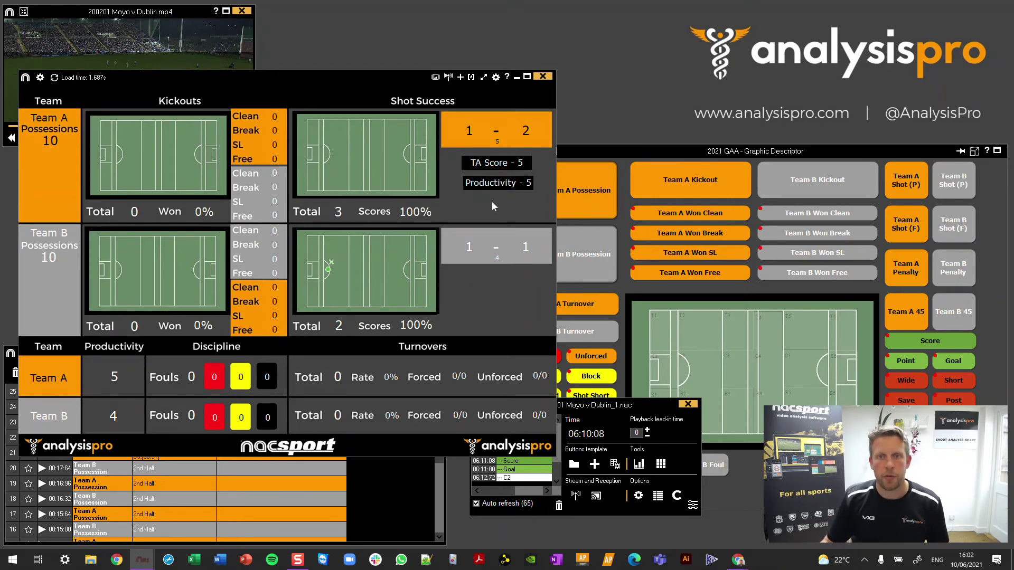
- Tag more Team A possession events so possessions reach 15 and Productivity drops to 3.33
click(602, 152)
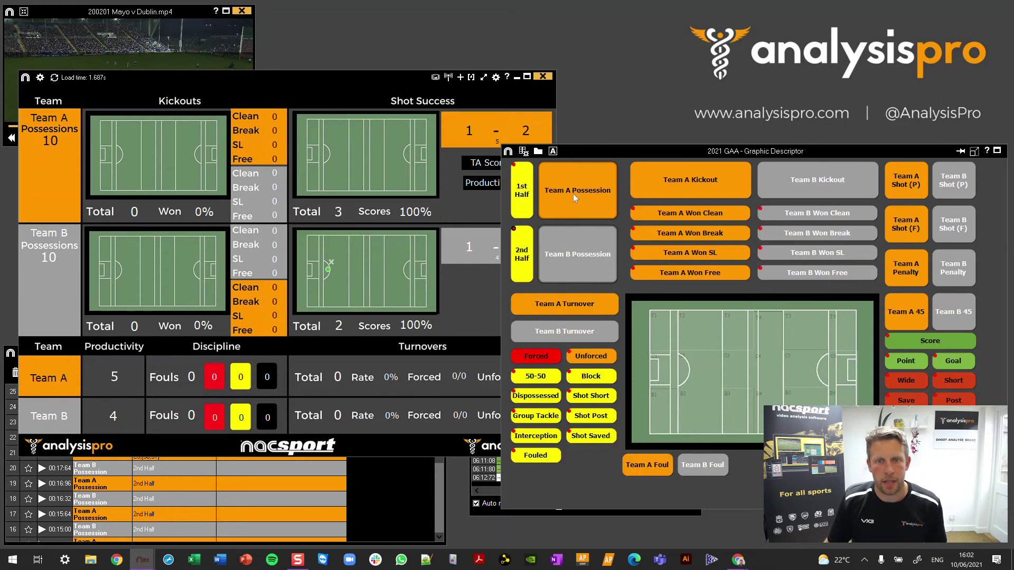
click(576, 193)
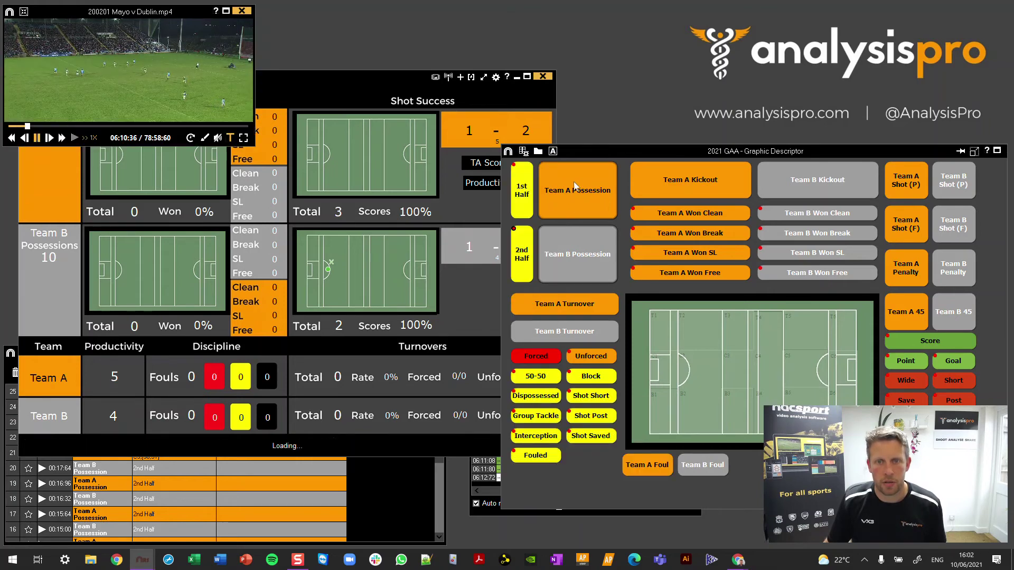
click(581, 195)
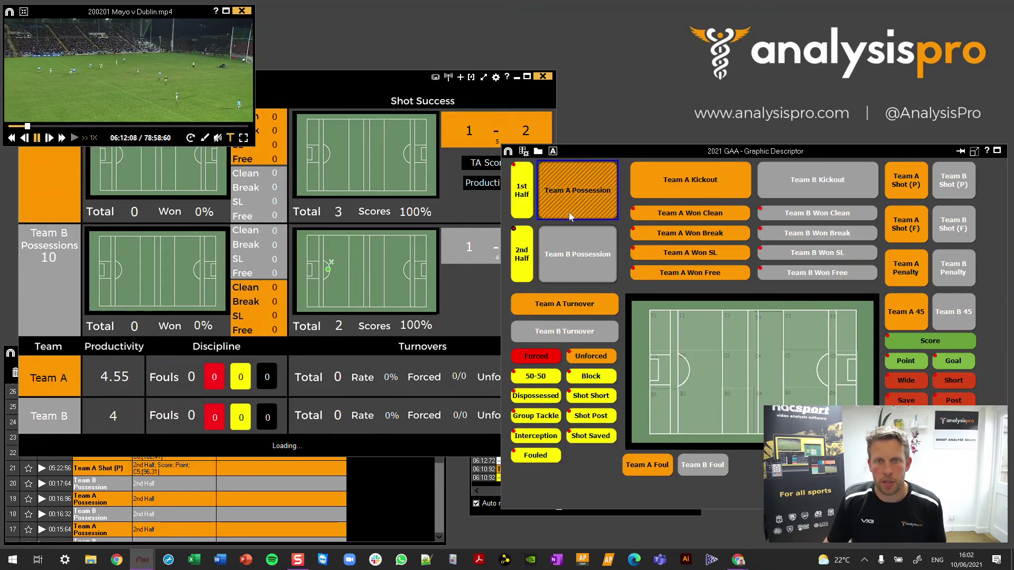
click(586, 199)
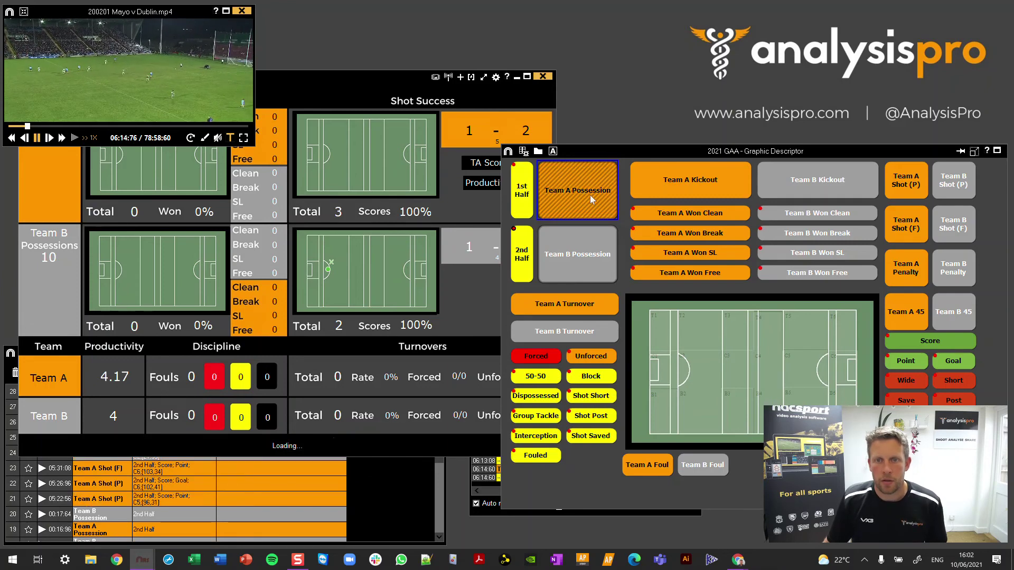
click(572, 215)
click(572, 216)
click(592, 190)
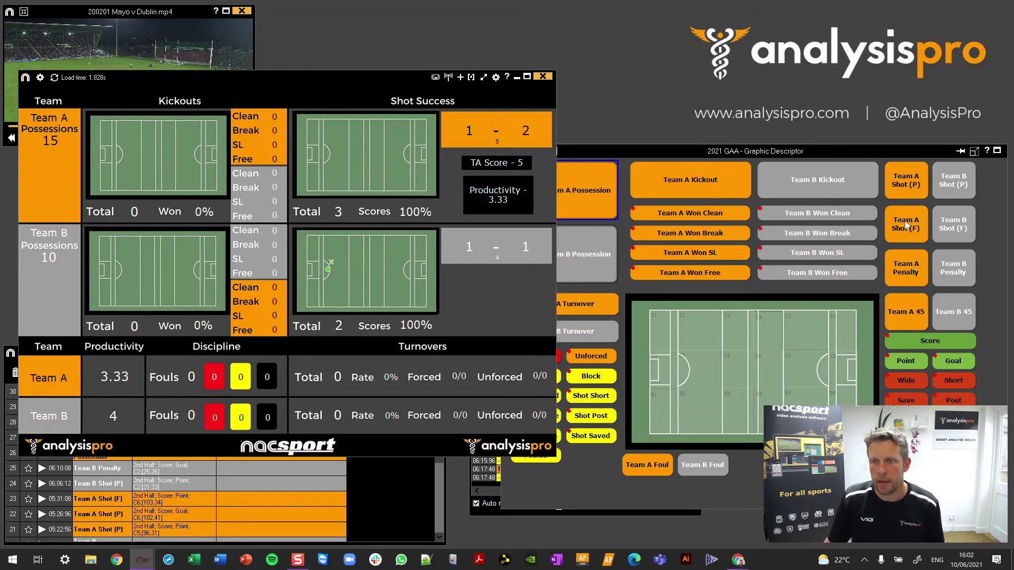
- Record a Team A goal with its shot location on the pitch map, raising TA Score to 8
click(906, 185)
click(905, 340)
click(954, 362)
click(821, 365)
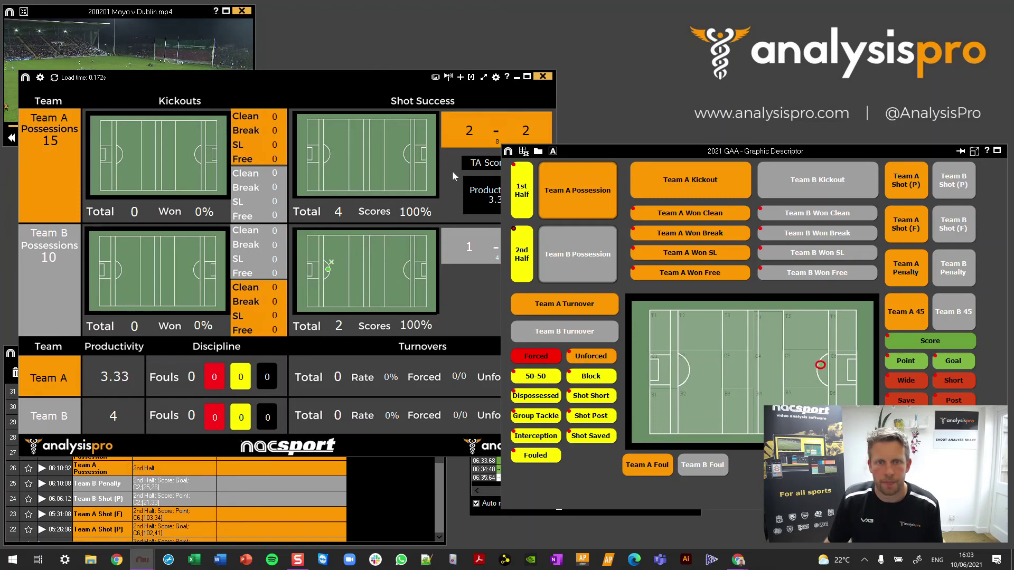
click(457, 172)
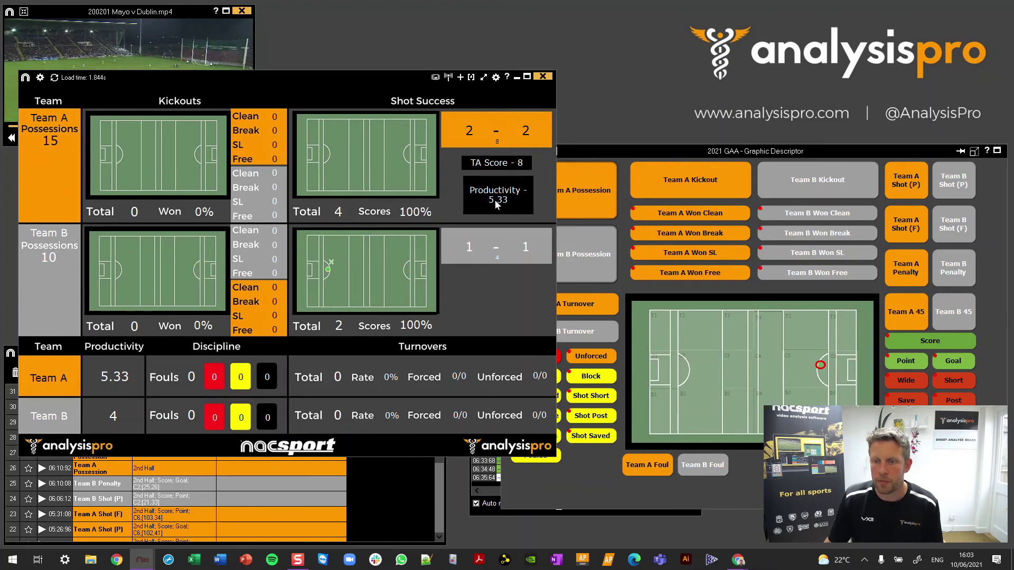
- Tag several more Team A possessions and review the updated Productivity on the dashboard
click(570, 193)
click(571, 194)
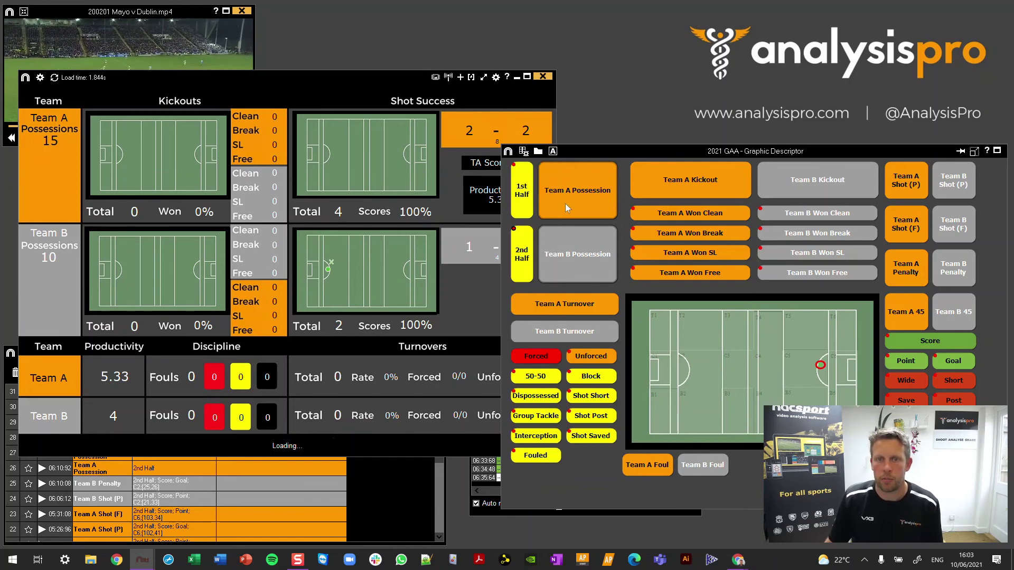
click(581, 195)
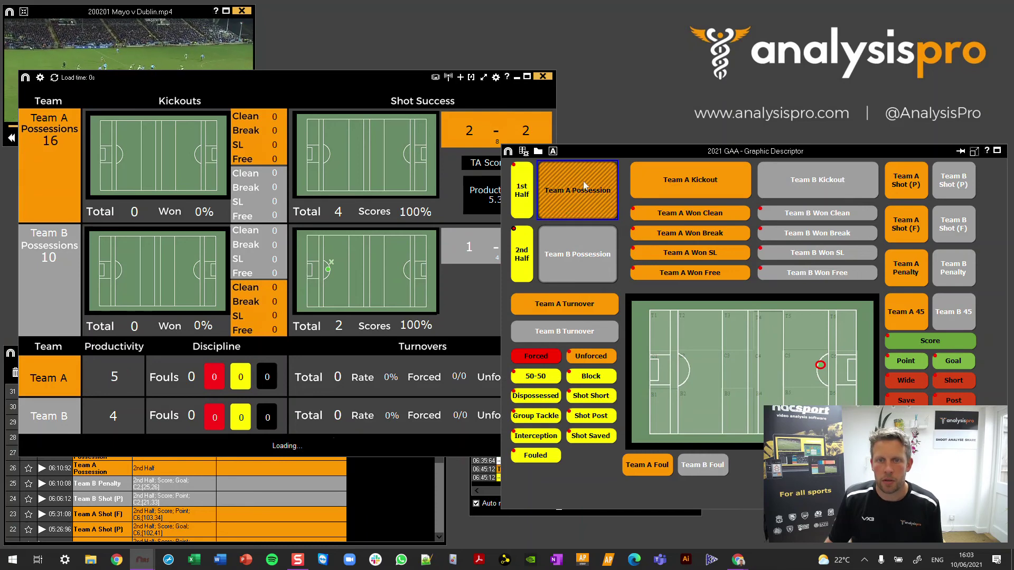
click(569, 208)
click(569, 208)
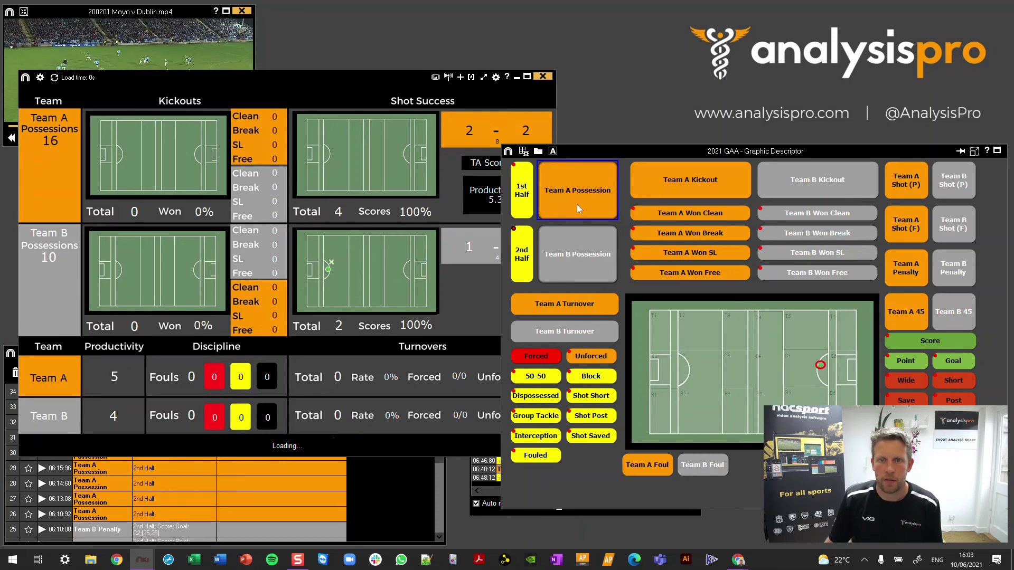
click(577, 203)
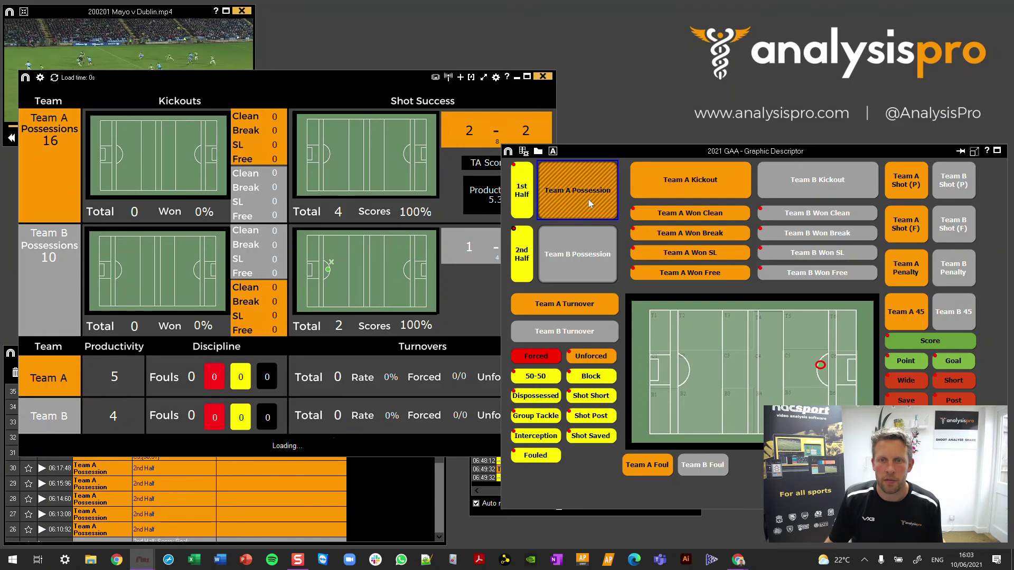
click(471, 298)
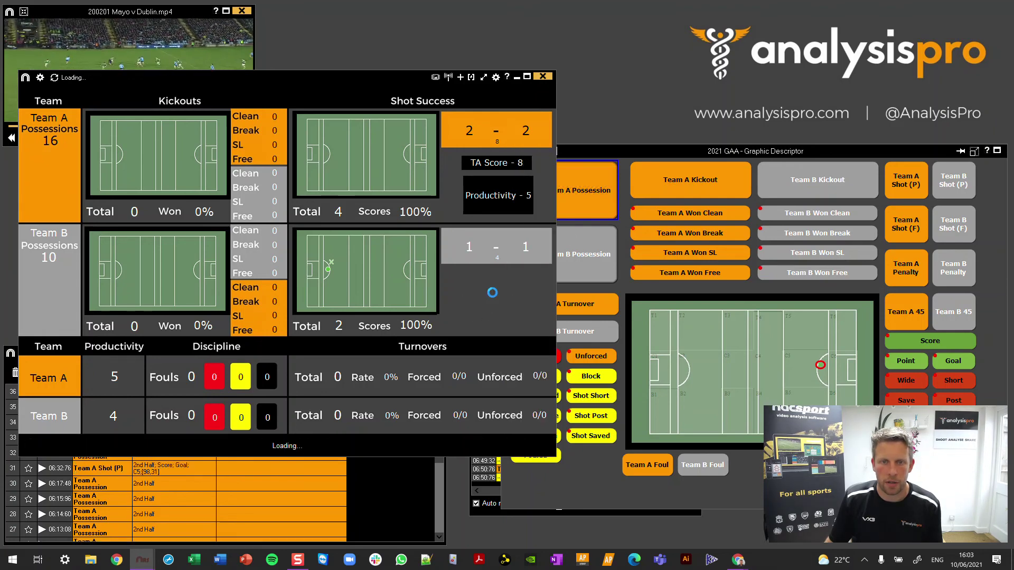